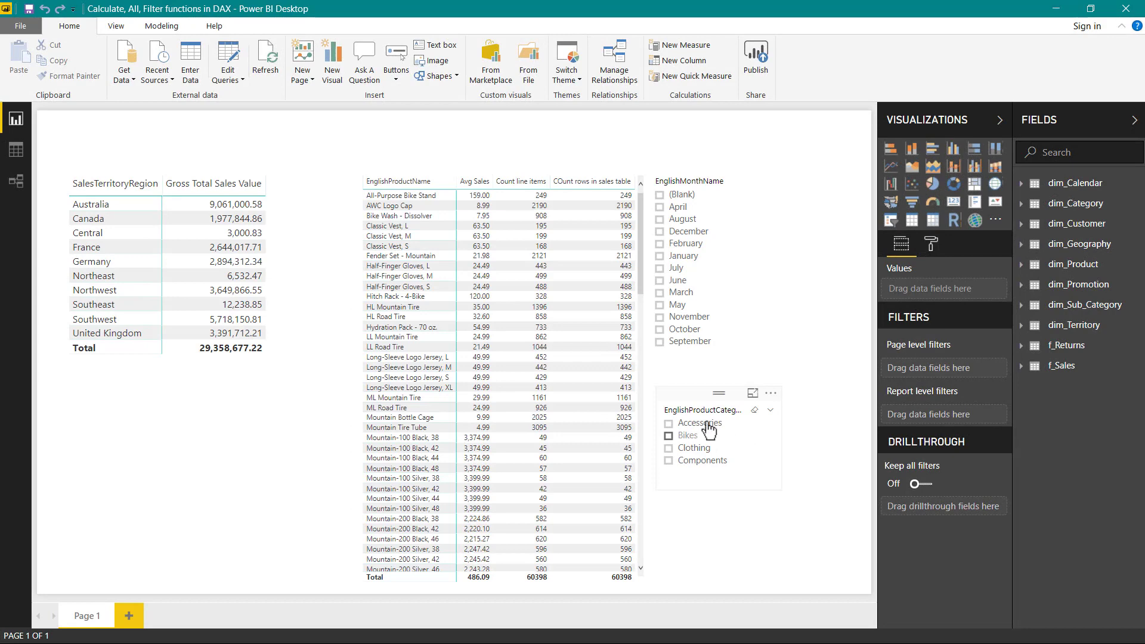
In Data view, inspect the rows of the f_Sales, dim_Promotion and dim_Calendar tables
click(19, 151)
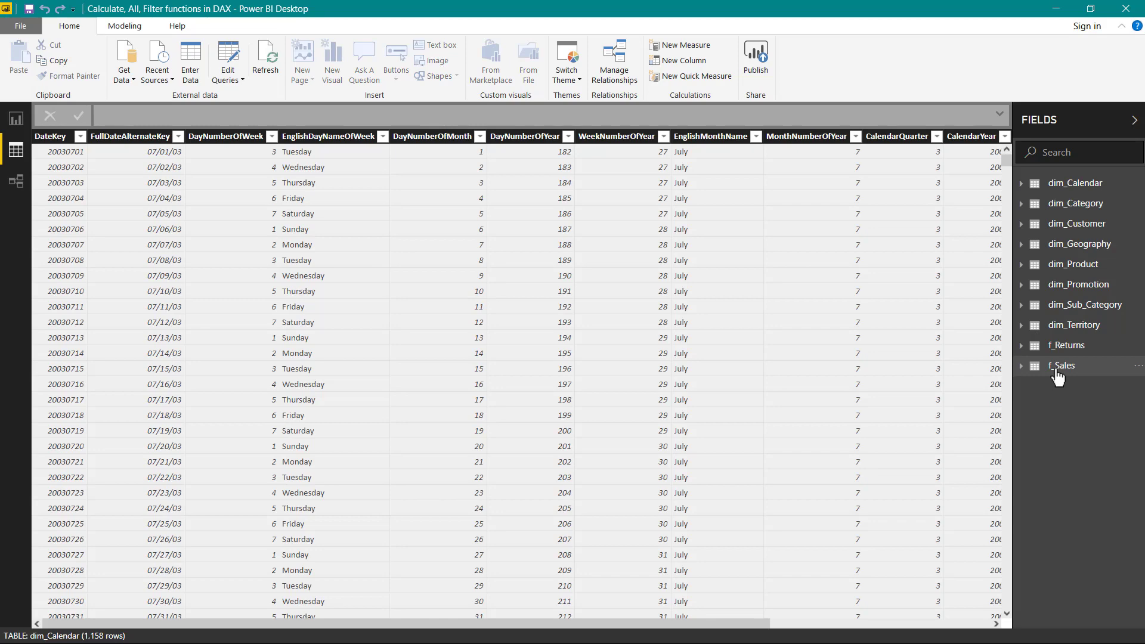
click(1056, 371)
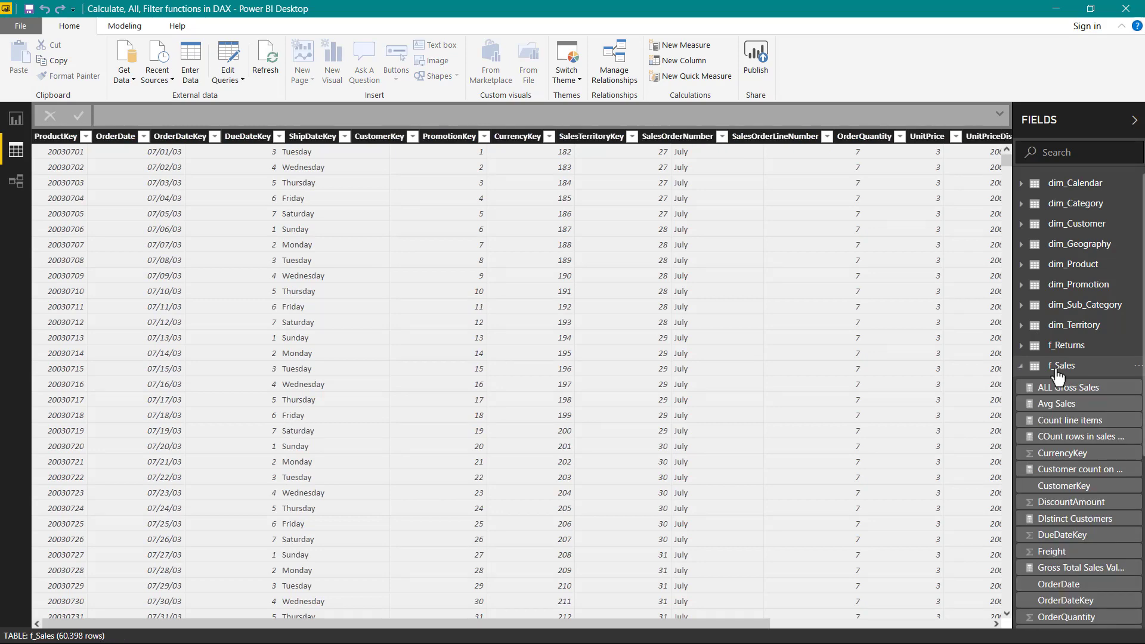
click(1067, 287)
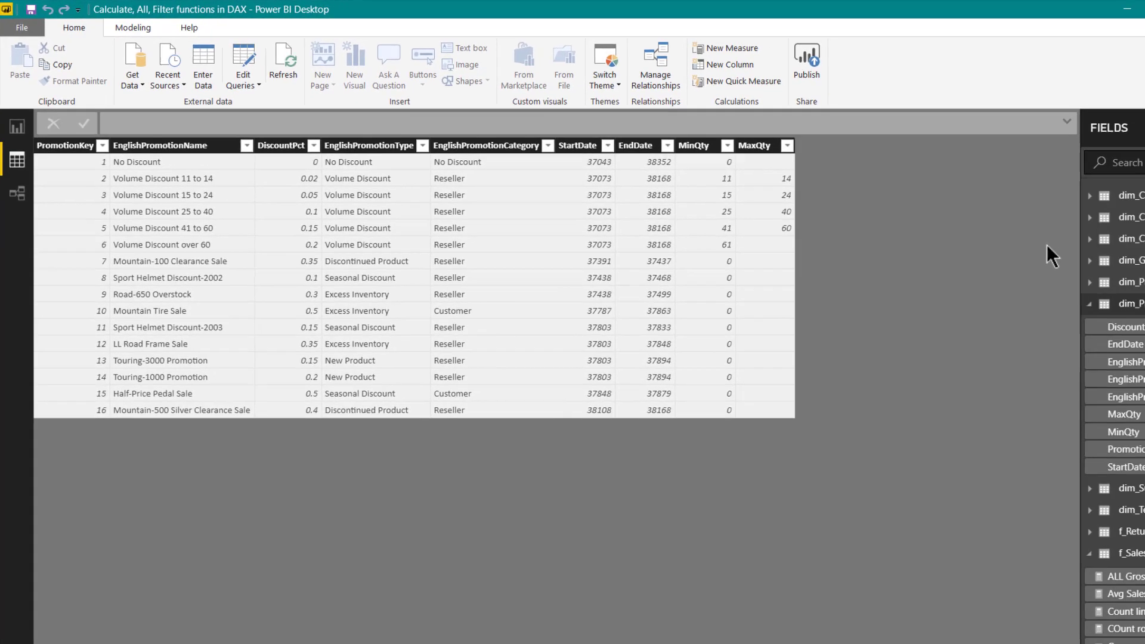
click(1066, 187)
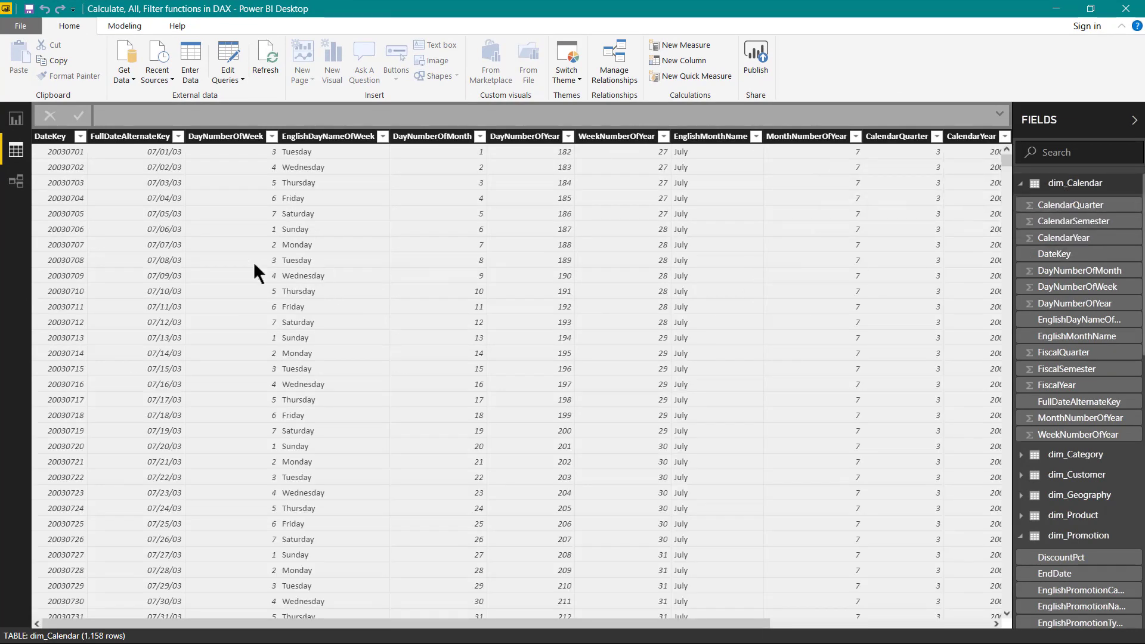
On a new report page, place a centred matrix visual with dim_Calendar CalendarYear as its rows
click(15, 125)
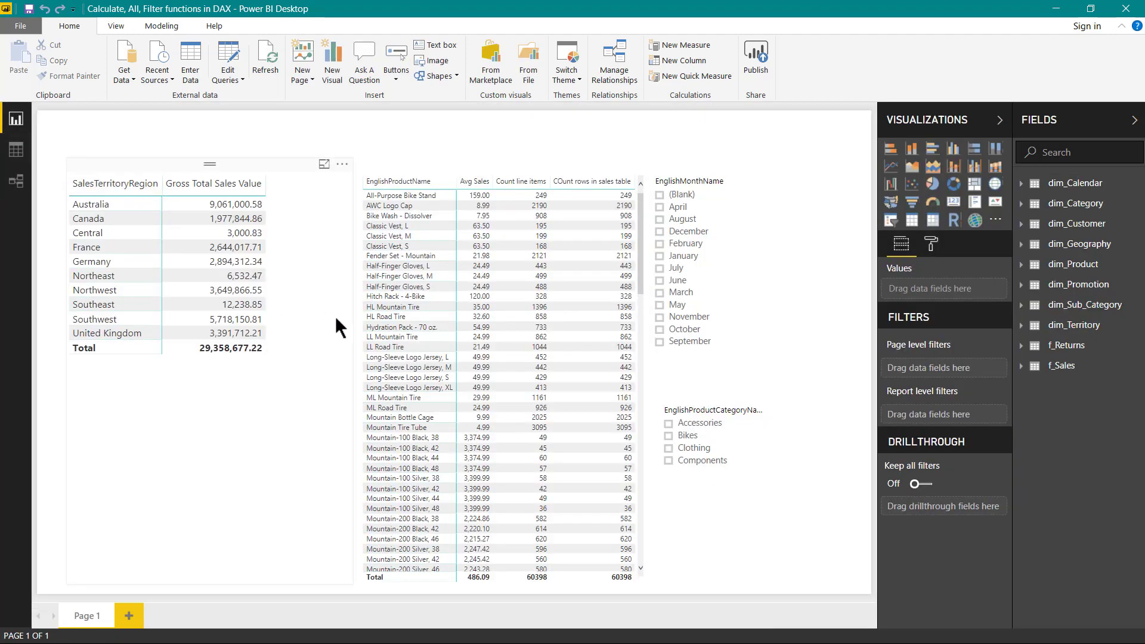
click(129, 616)
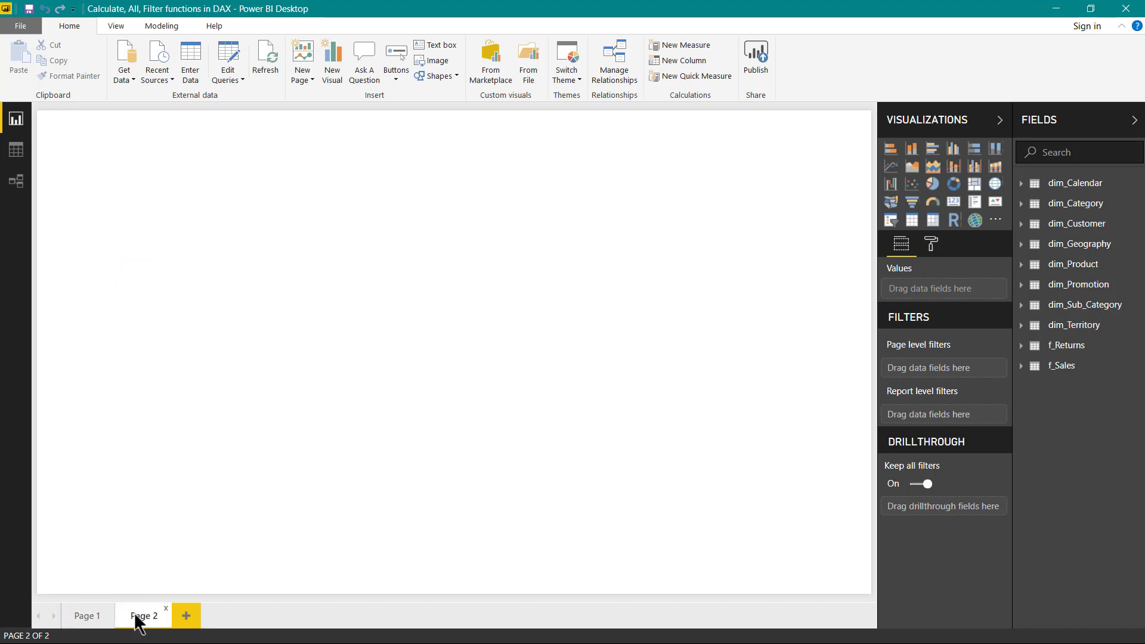
click(934, 221)
drag(173, 136, 526, 233)
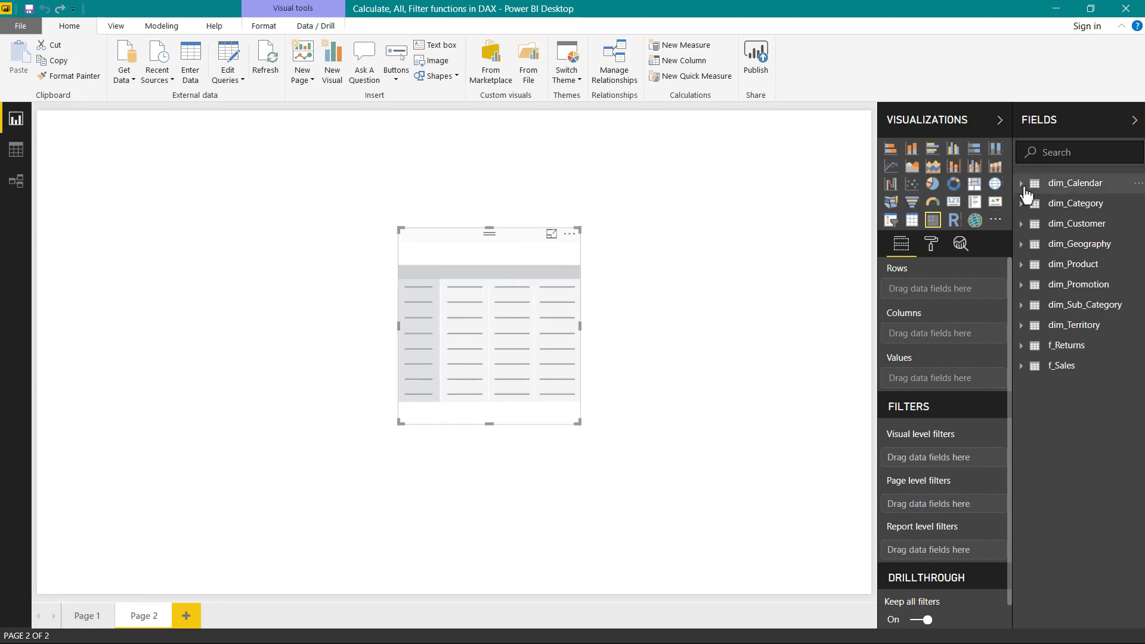
click(1026, 190)
drag(1032, 243, 947, 295)
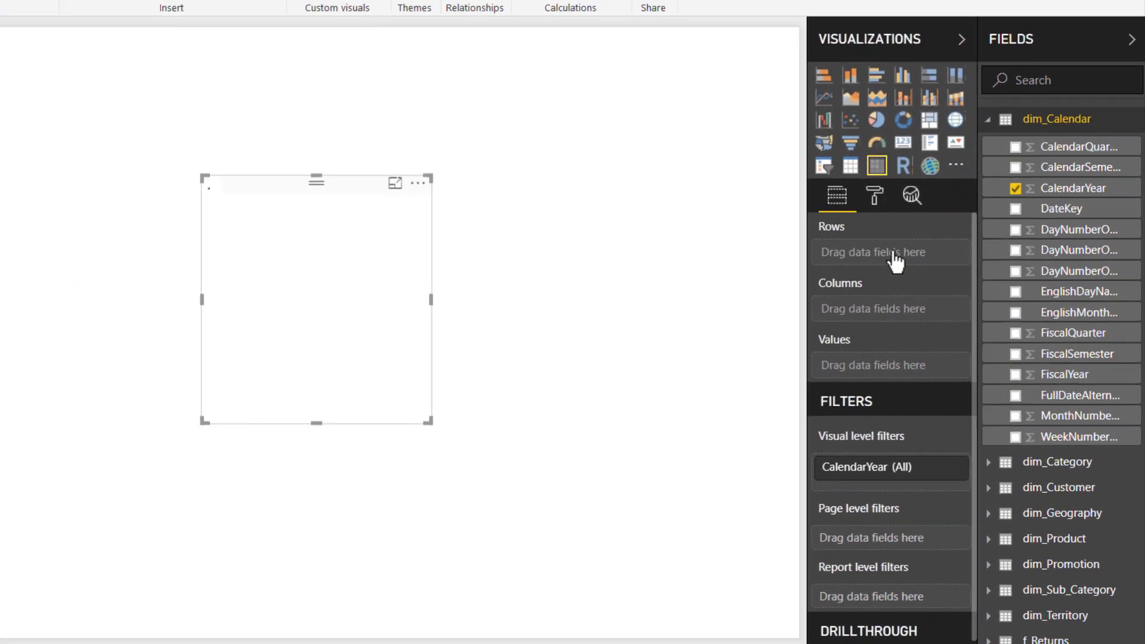
Increase the matrix column header text size to 11
click(874, 192)
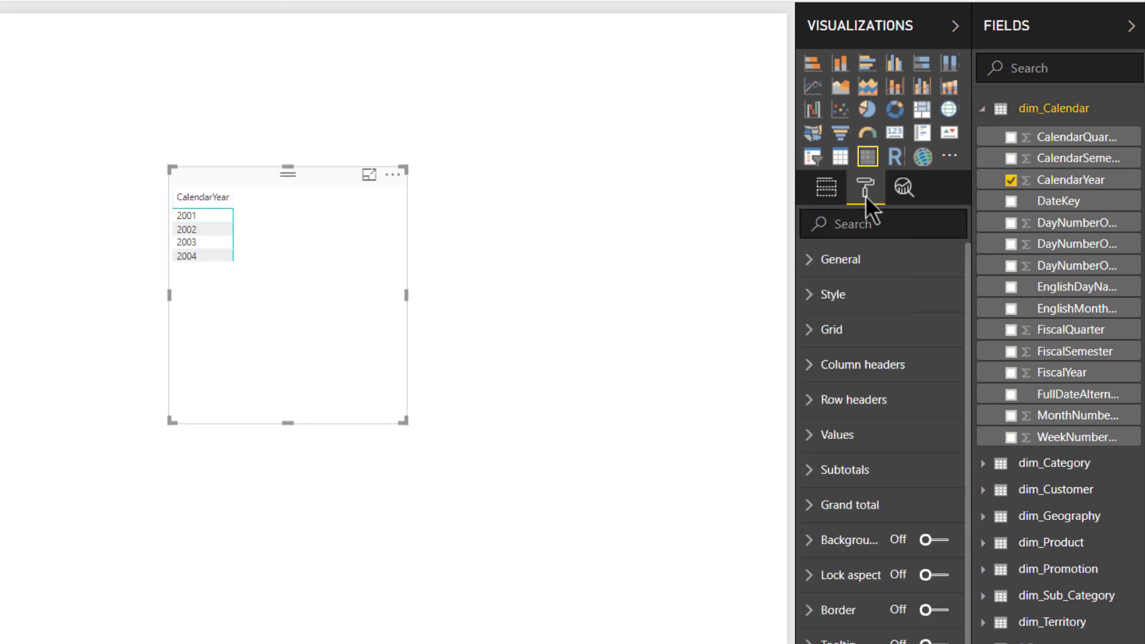
click(879, 376)
click(865, 337)
click(865, 337)
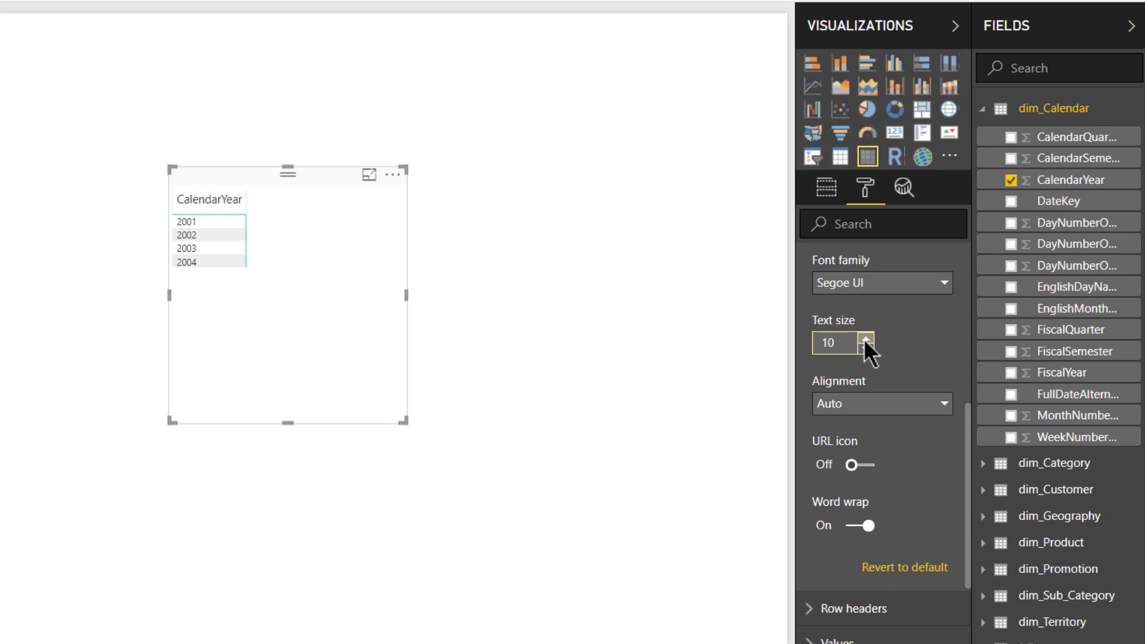
click(865, 337)
scroll(841, 295, up, 2)
click(868, 359)
Enlarge the matrix row header text size
click(871, 399)
scroll(857, 347, down, 3)
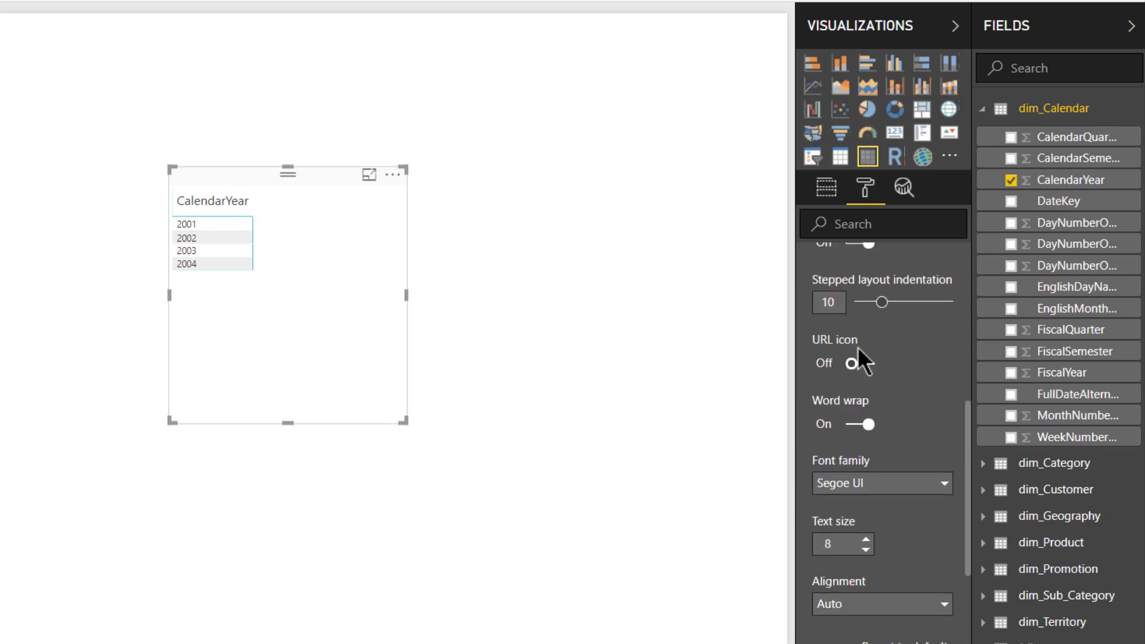
scroll(858, 352, down, 2)
click(865, 421)
click(865, 421)
click(865, 421)
scroll(879, 399, up, 6)
click(834, 271)
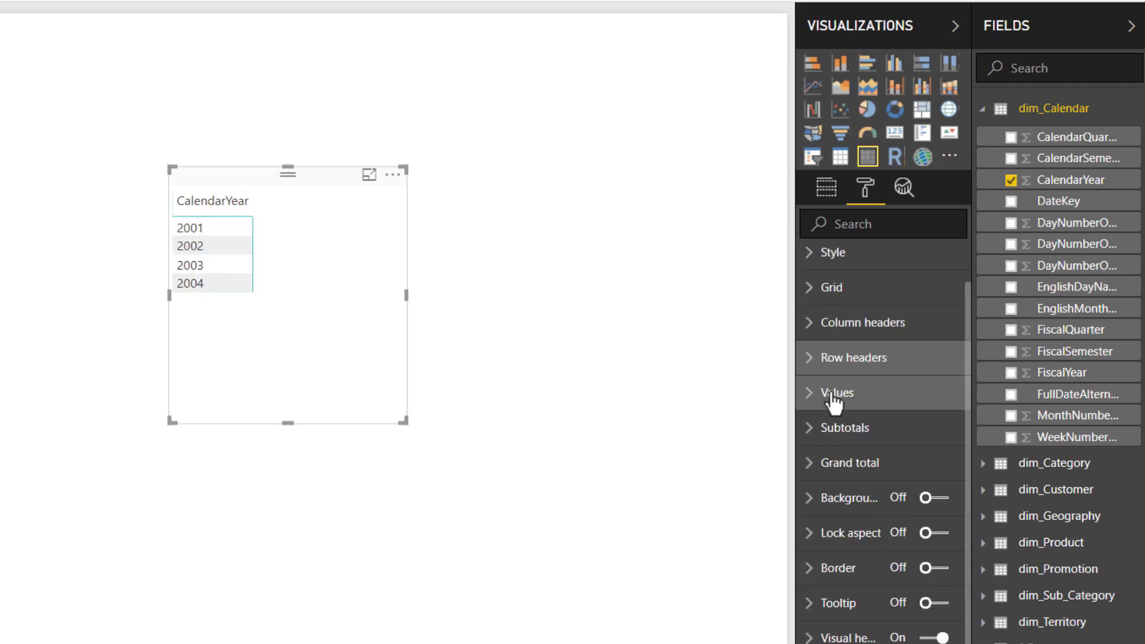
Enlarge the matrix value text to size 11
click(835, 393)
scroll(869, 384, down, 5)
click(865, 545)
click(865, 546)
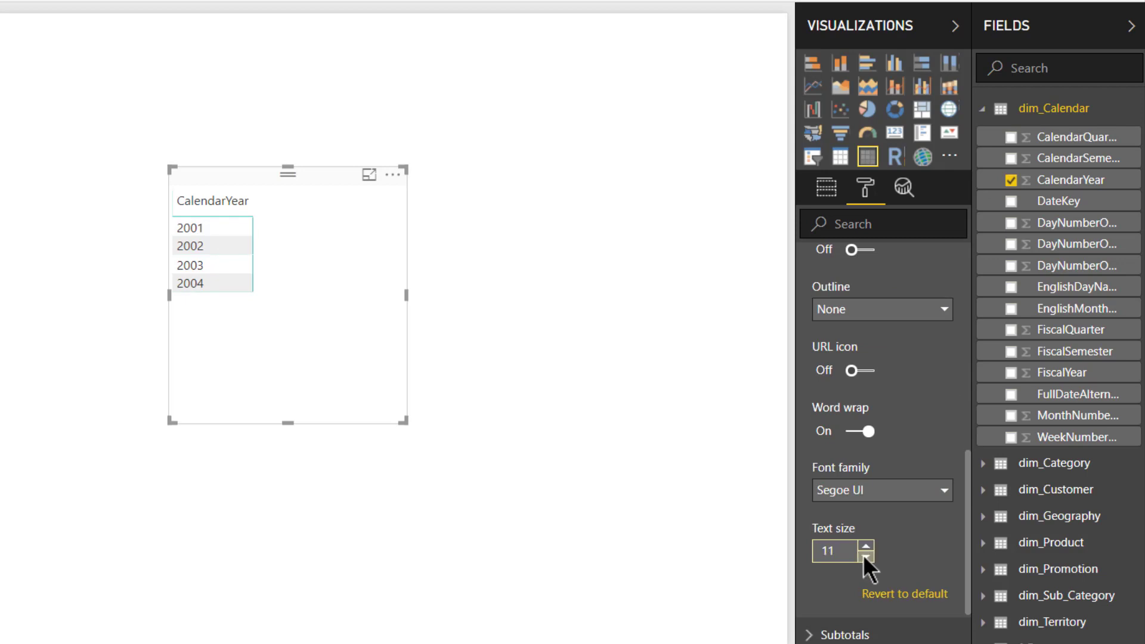
scroll(936, 341, up, 8)
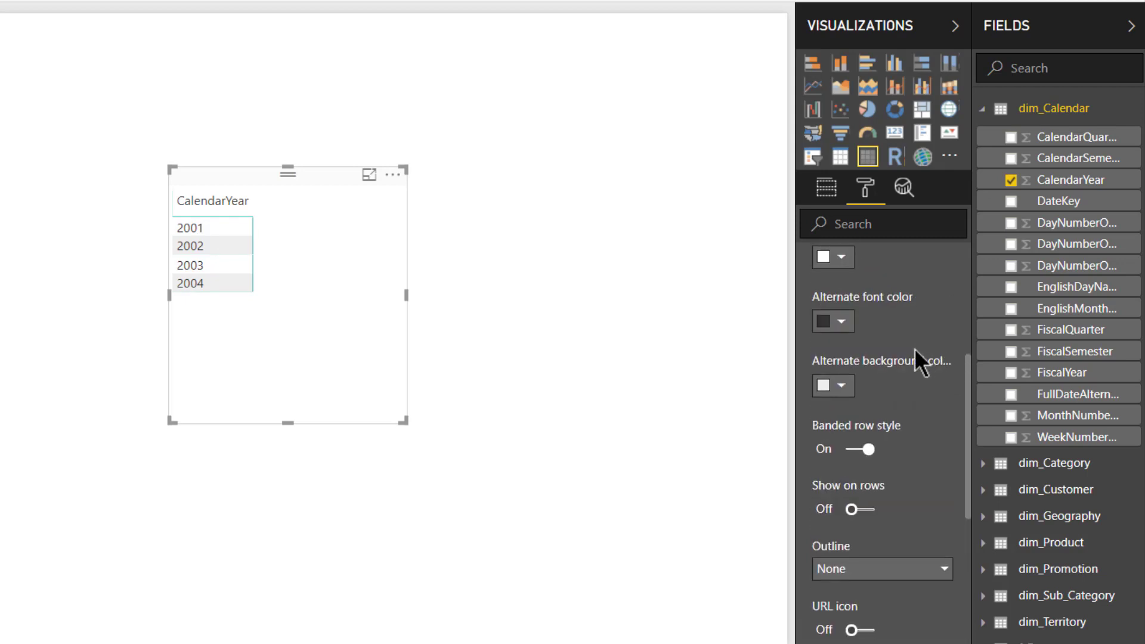
click(822, 398)
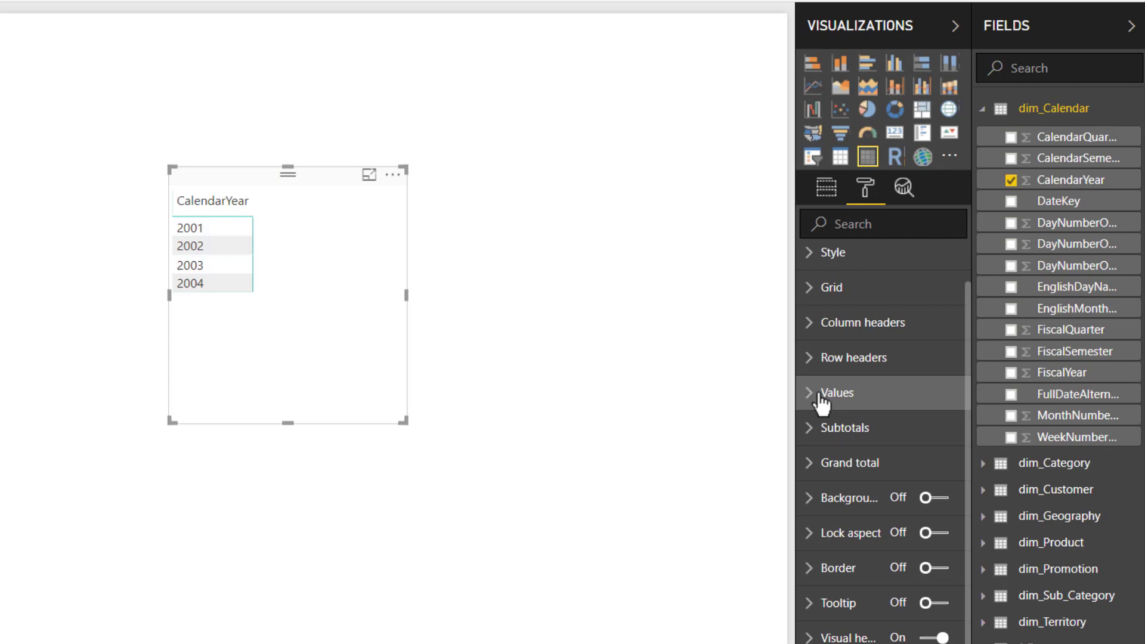
Add Gross Total Sales Value to the matrix values and widen the visual to the right
click(1067, 71)
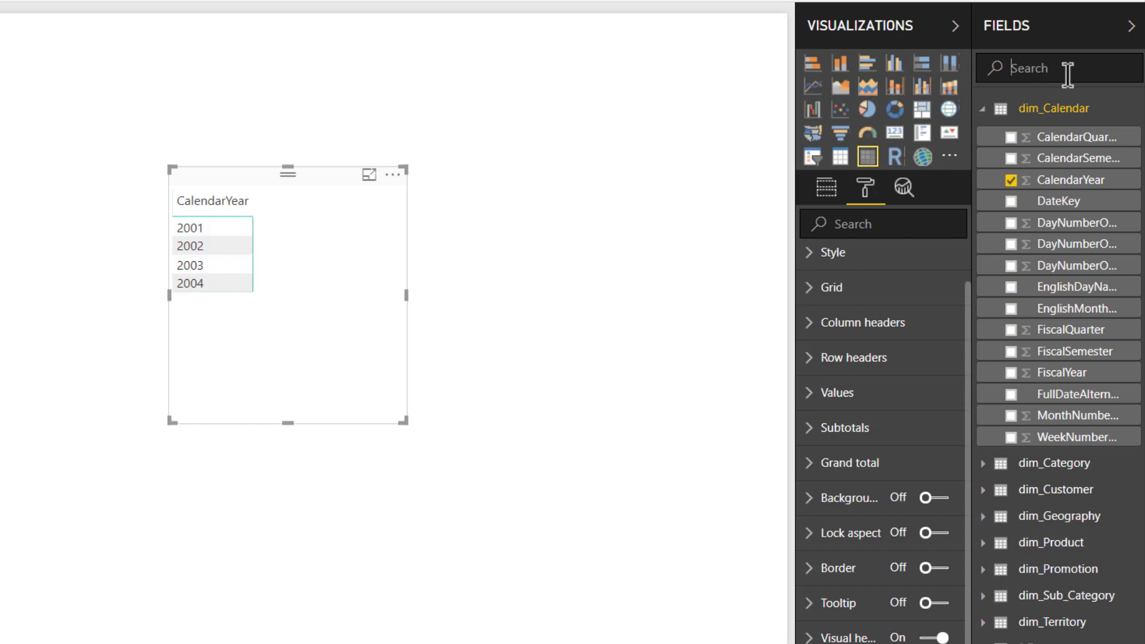
text(total)
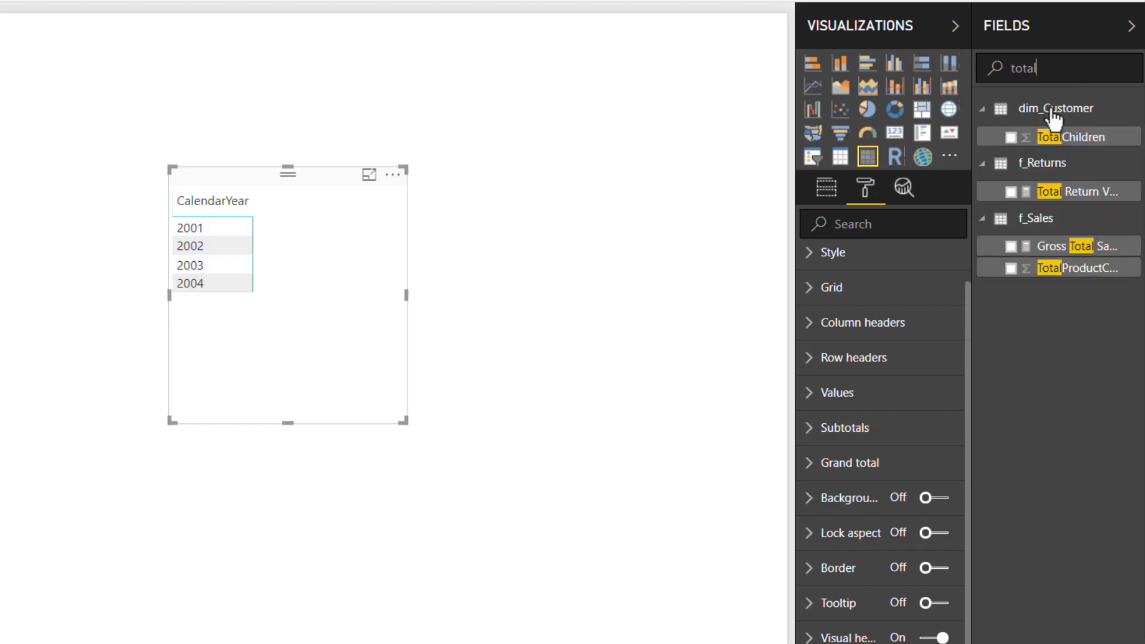
click(1011, 246)
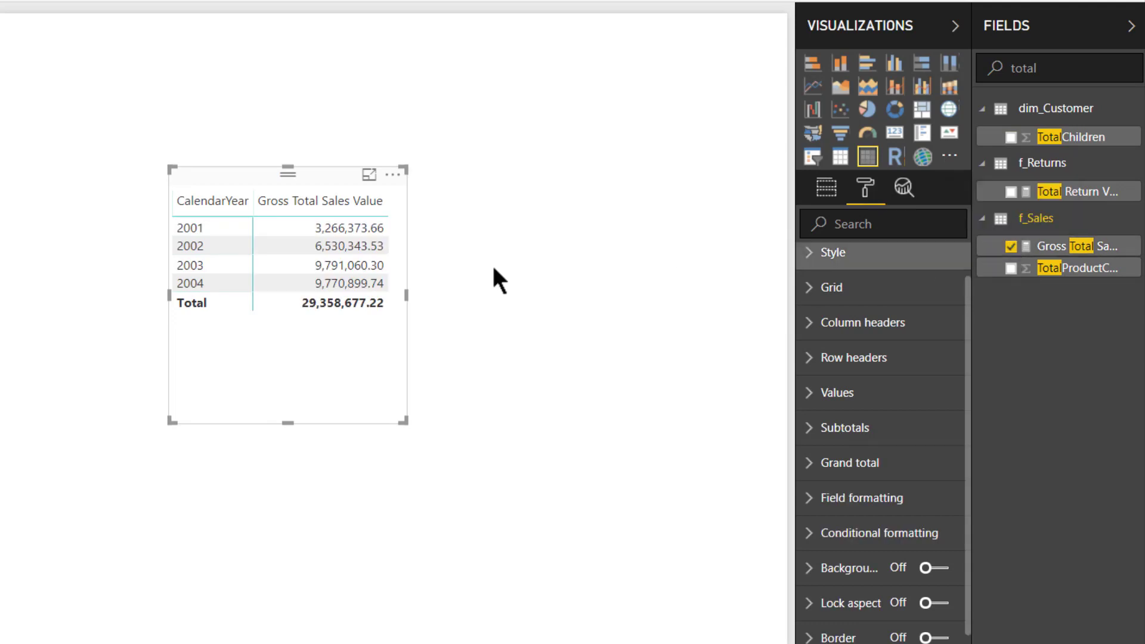
drag(405, 421, 645, 415)
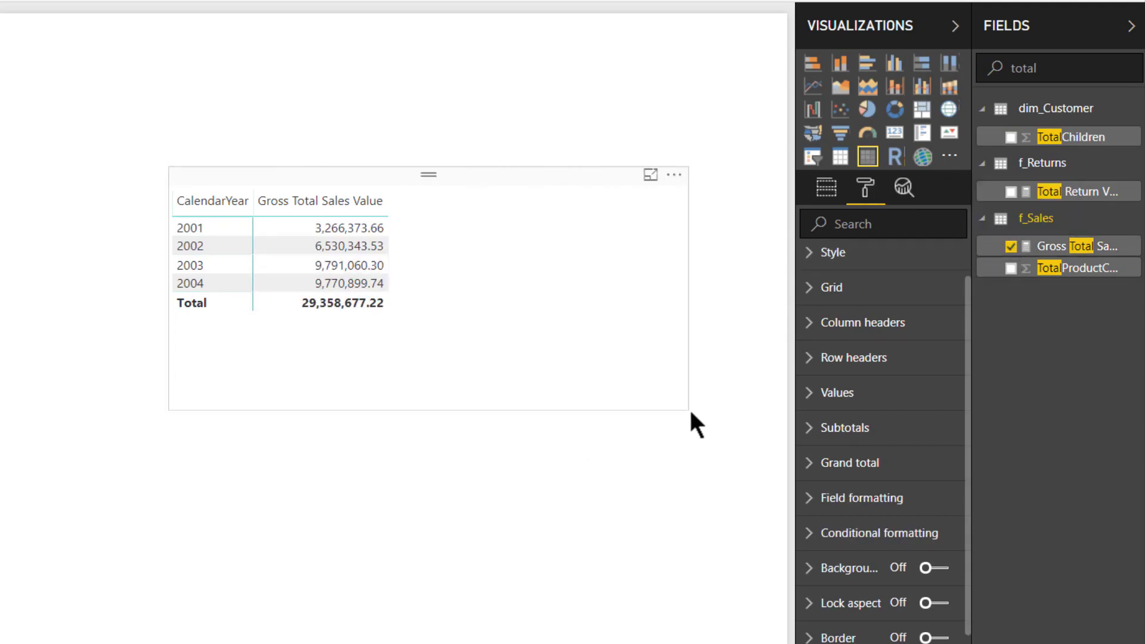
click(690, 411)
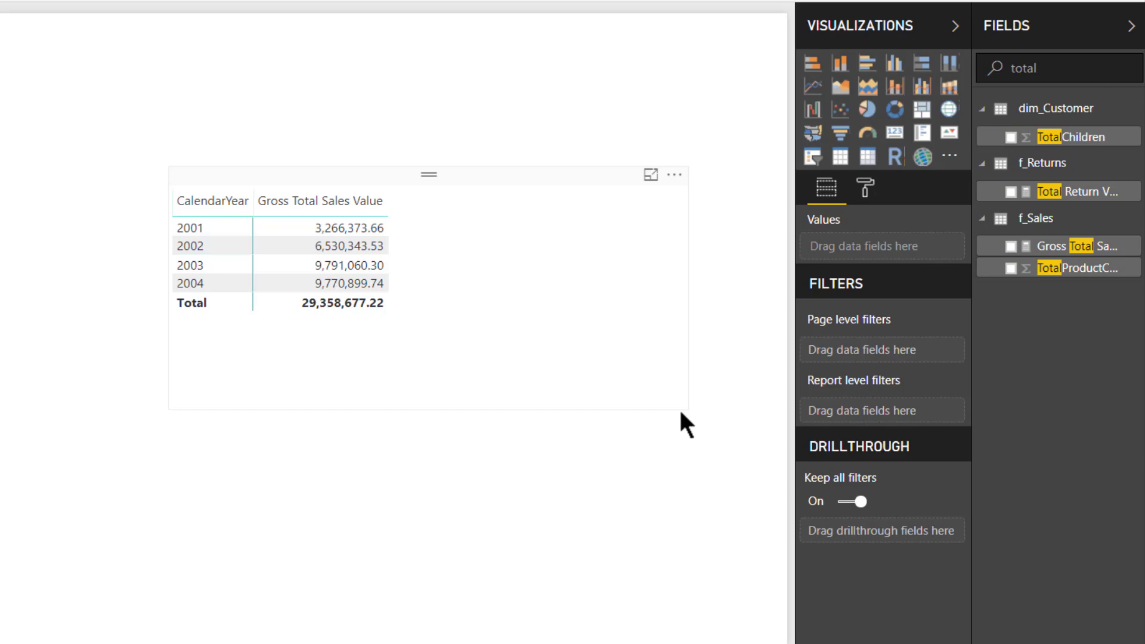
In f_Sales, create Full Price Sales = CALCULATE([Gross Total Sales Value], dim_Promotion[PromotionKey] = 1)
right_click(1039, 230)
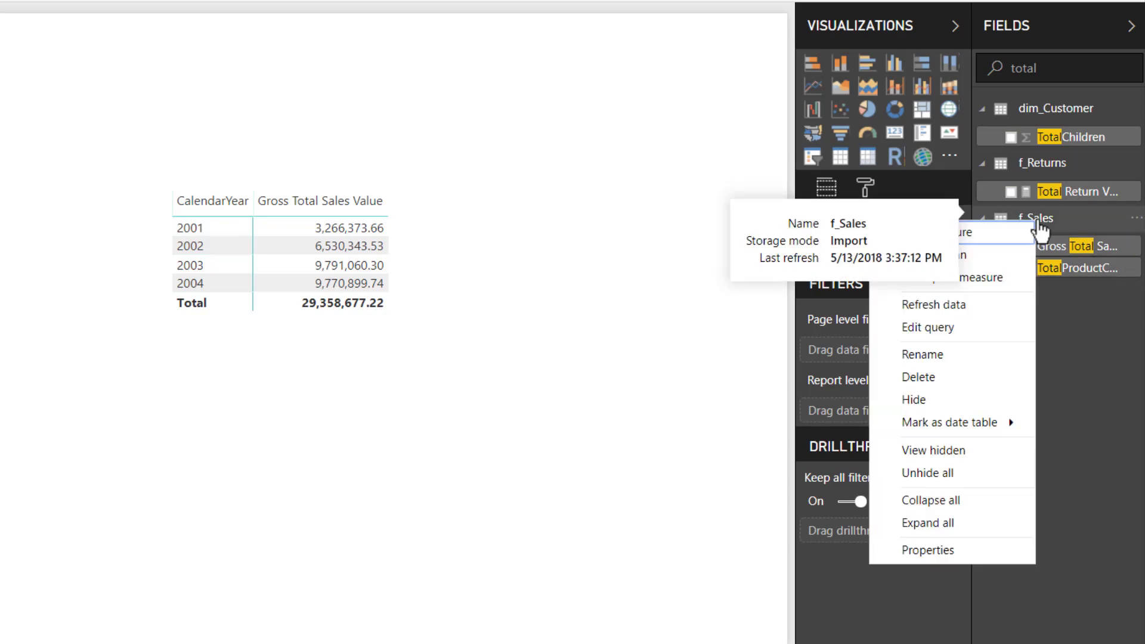
click(995, 245)
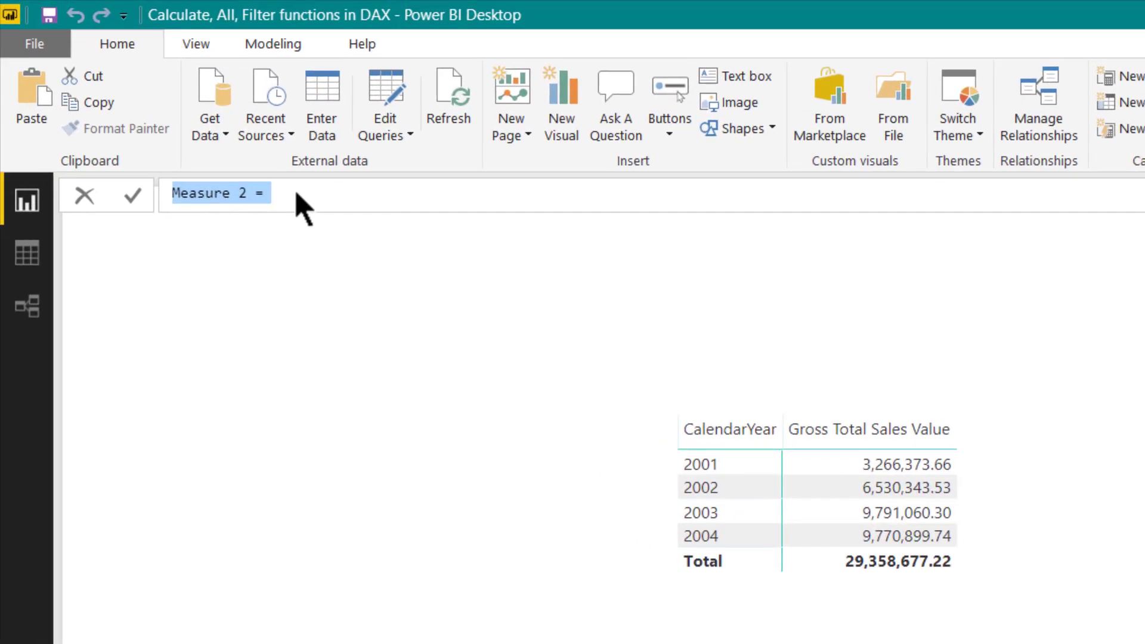
text(Full )
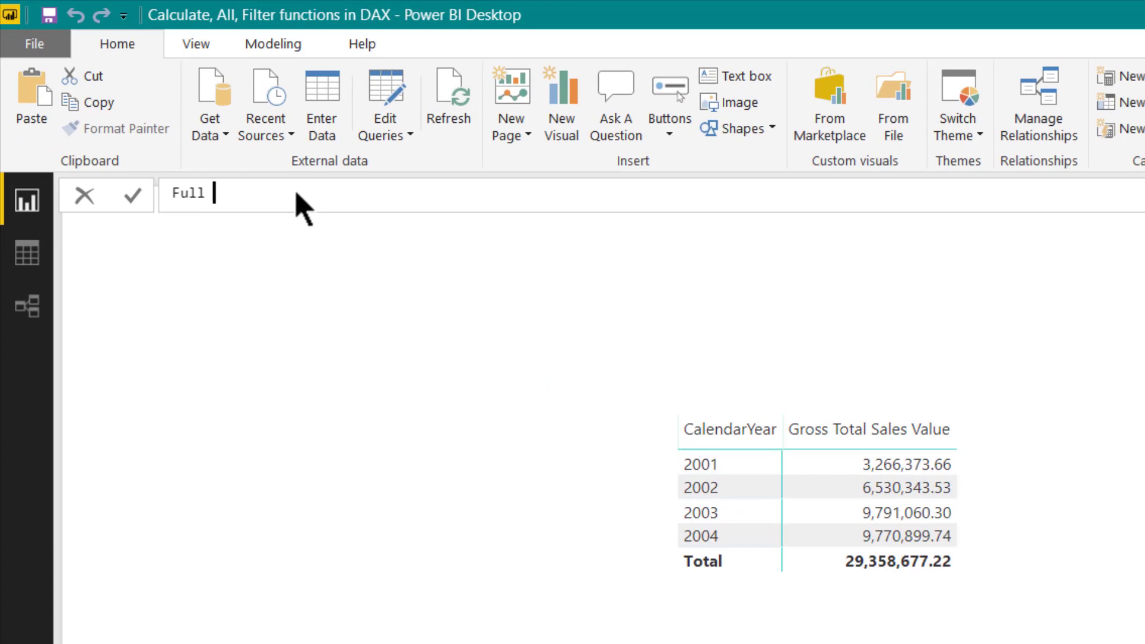
text(Price Sales = cal)
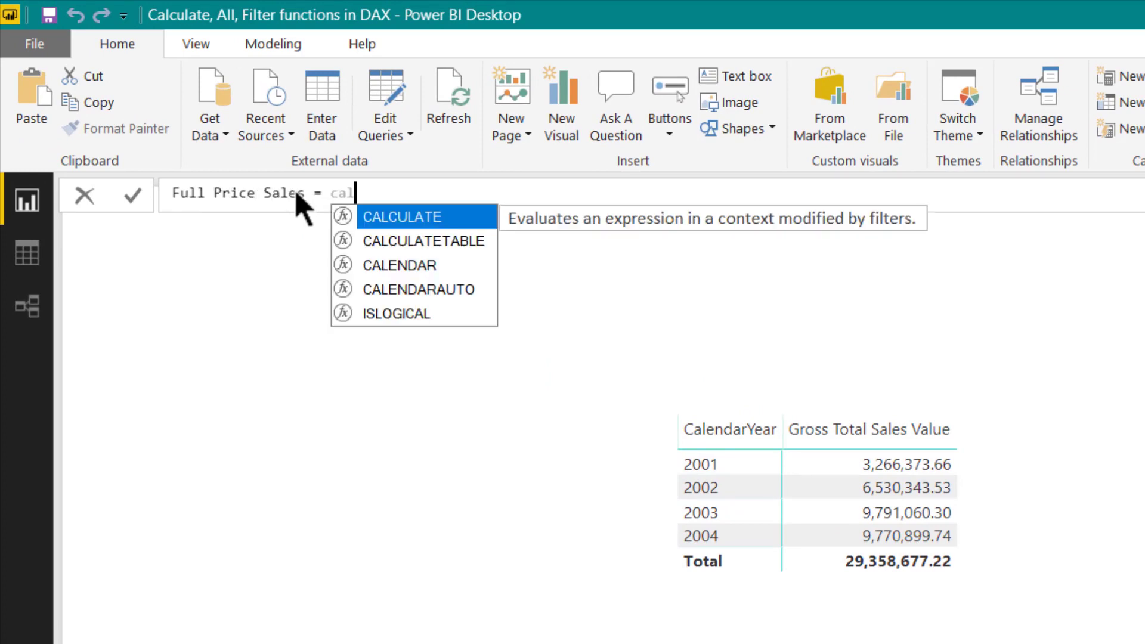
key(Tab)
text([gr)
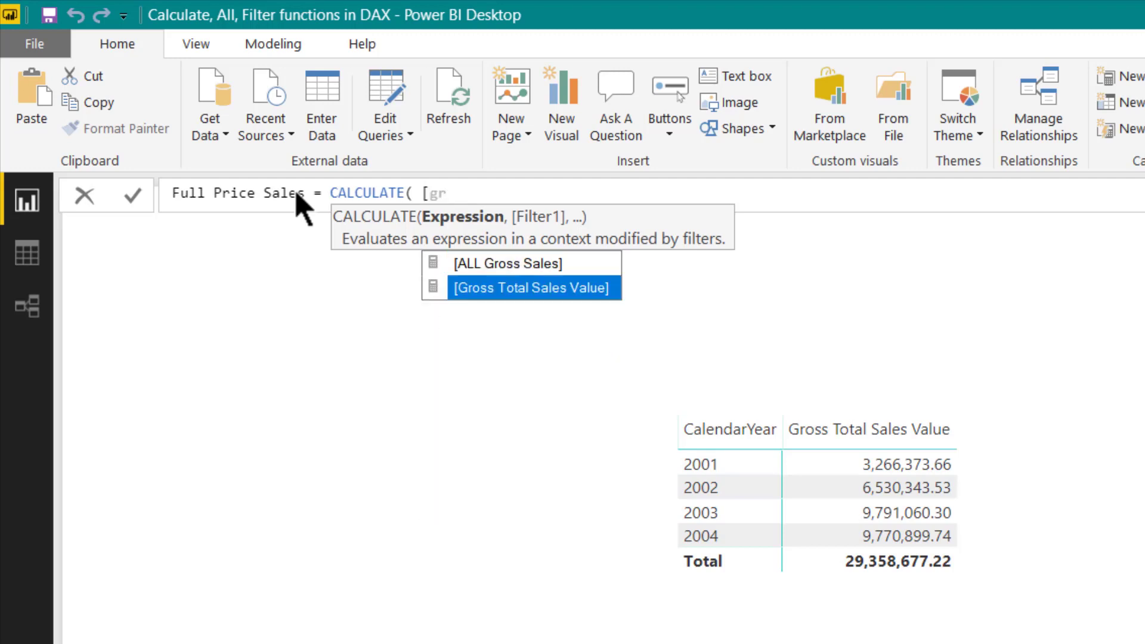
key(Tab)
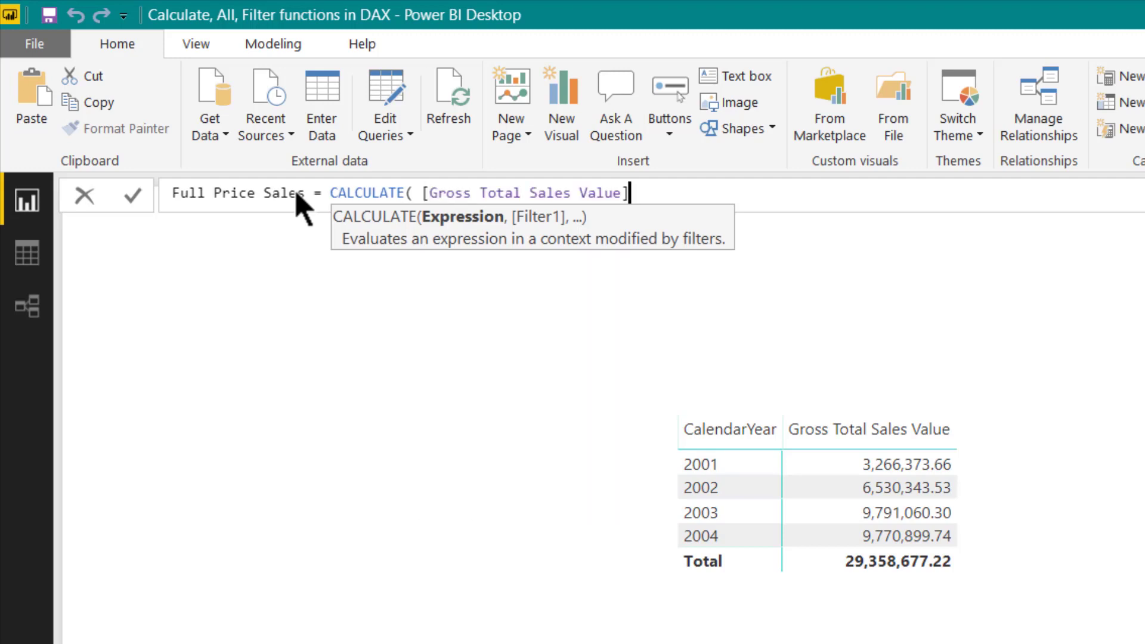
text(, )
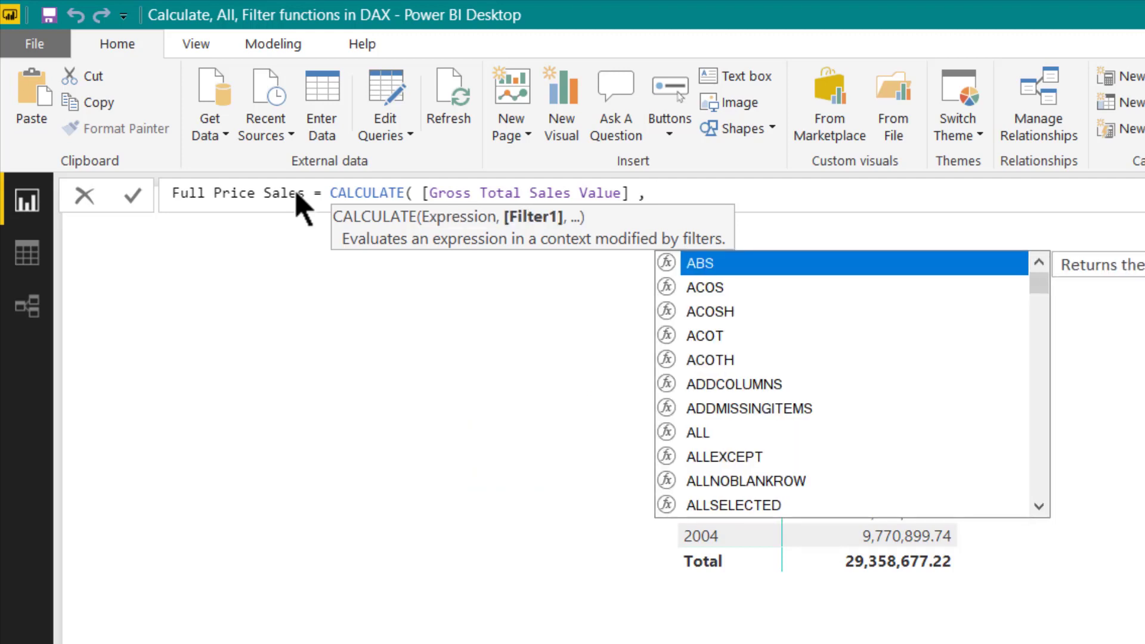
text(promo)
key(Tab)
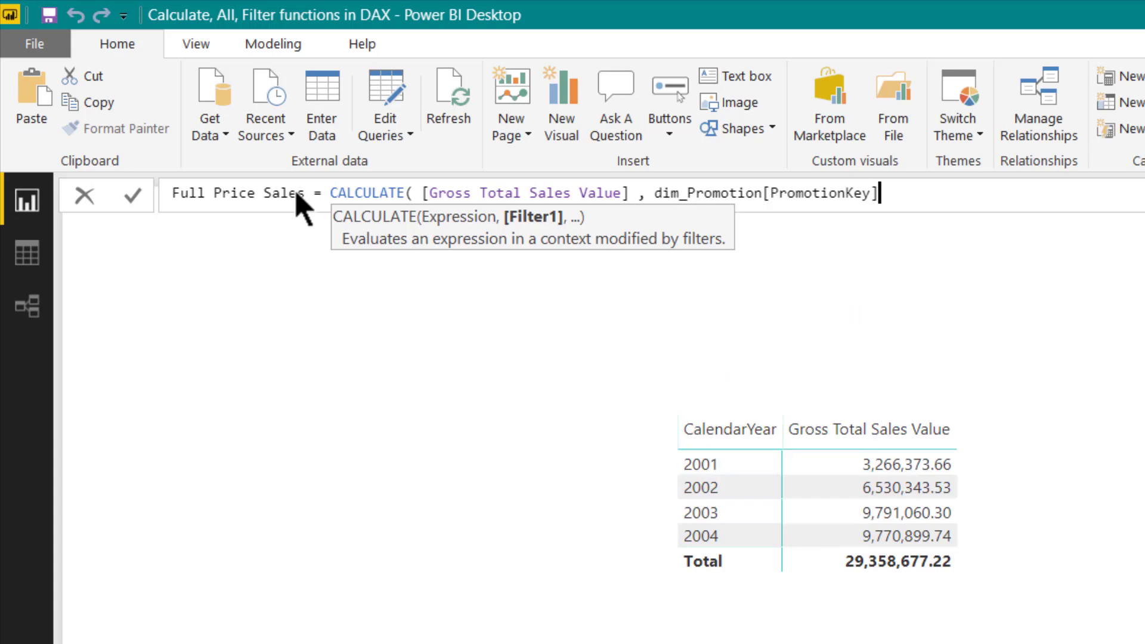
text(= 1))
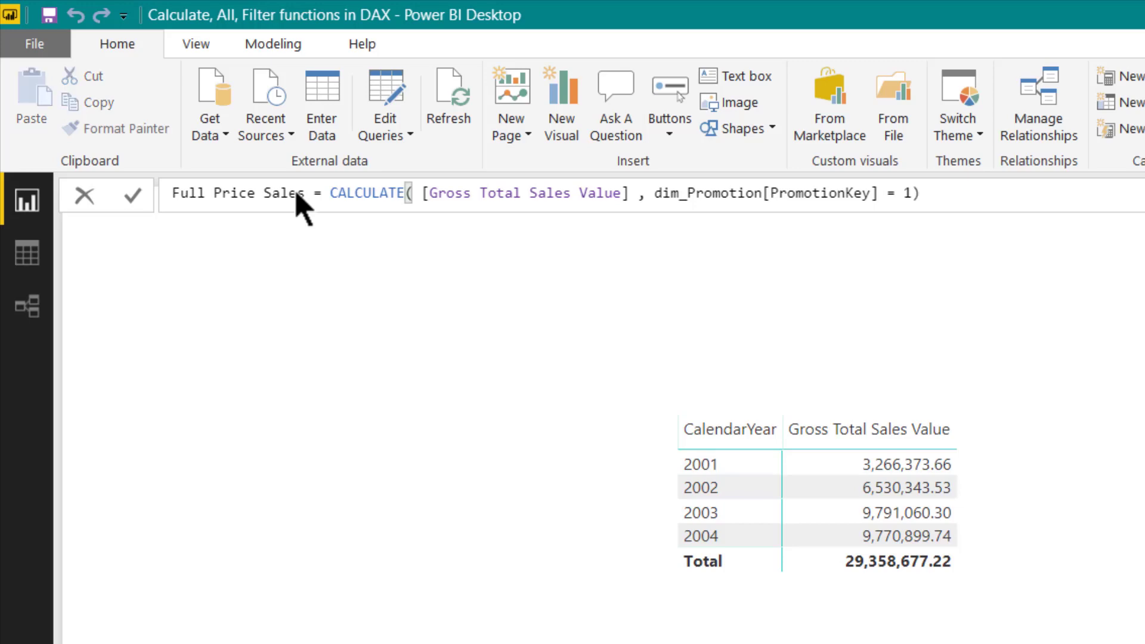
key(Return)
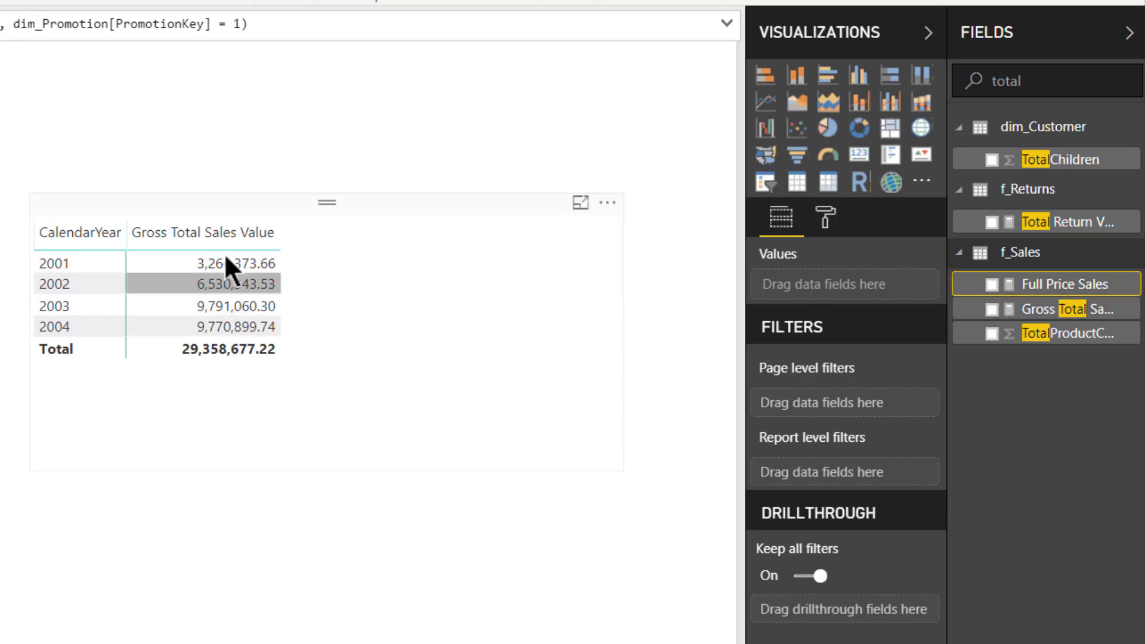
Add Full Price Sales to the yearly matrix beside Gross Total Sales Value
click(245, 209)
click(1041, 285)
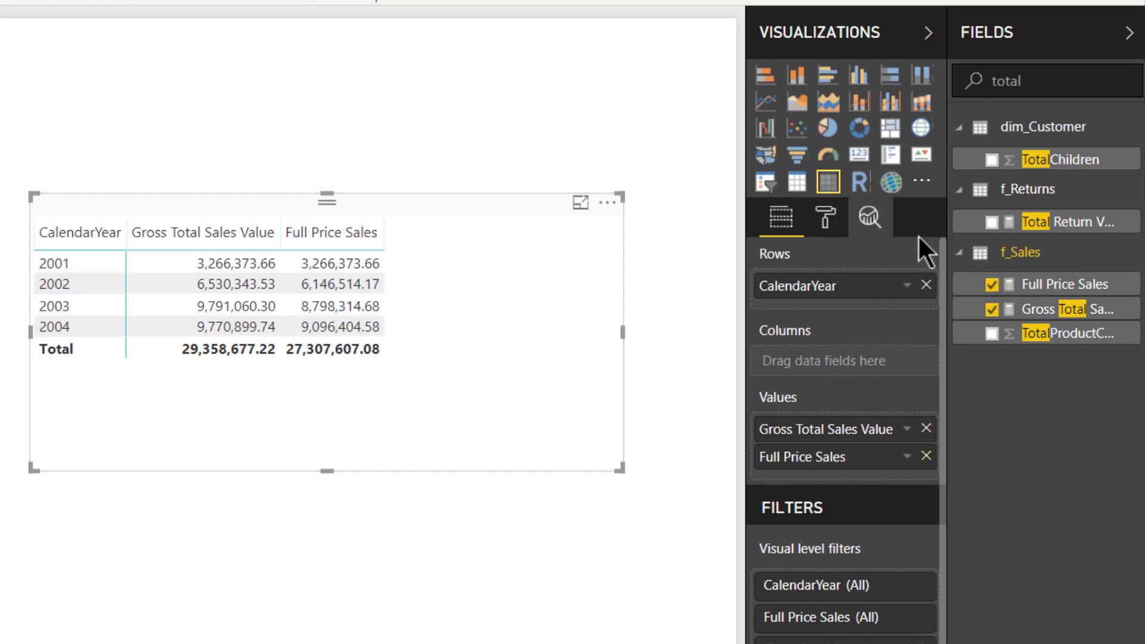
Create a Sales made at discount measure (PromotionKey <> 1), add it to the matrix, and widen it
right_click(1003, 263)
click(922, 267)
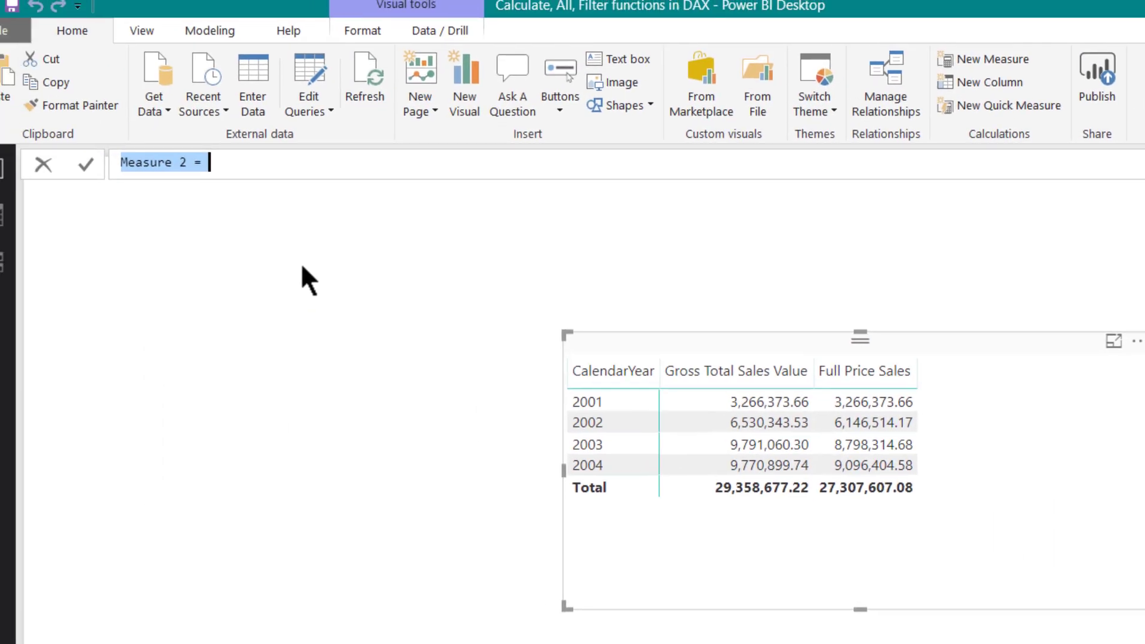
text(Sales m)
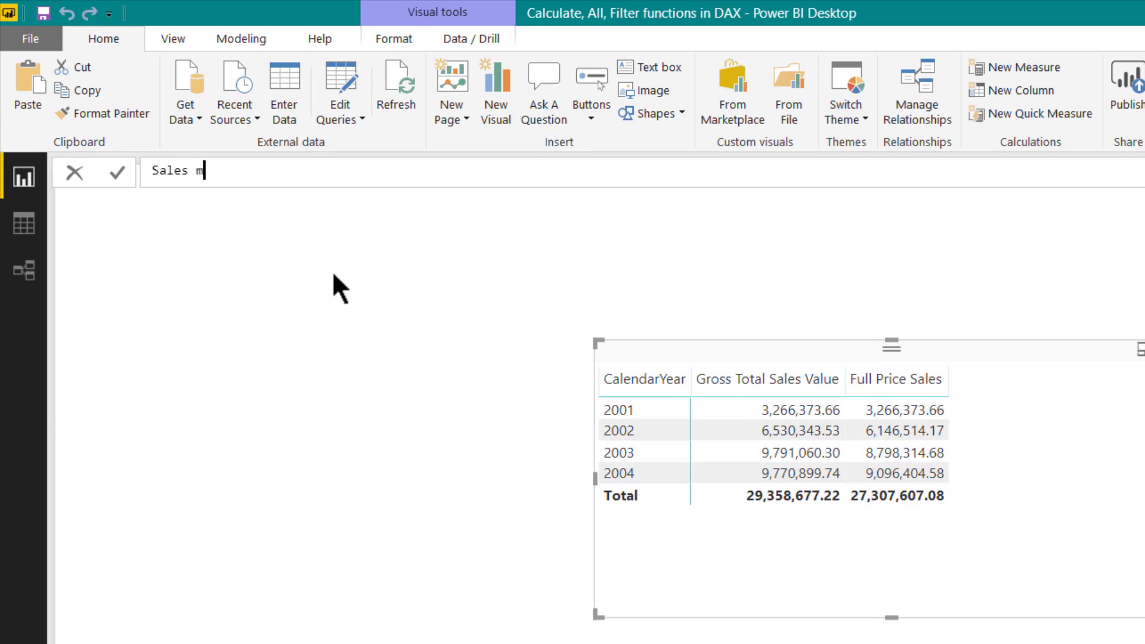
text(ade at discount = cal)
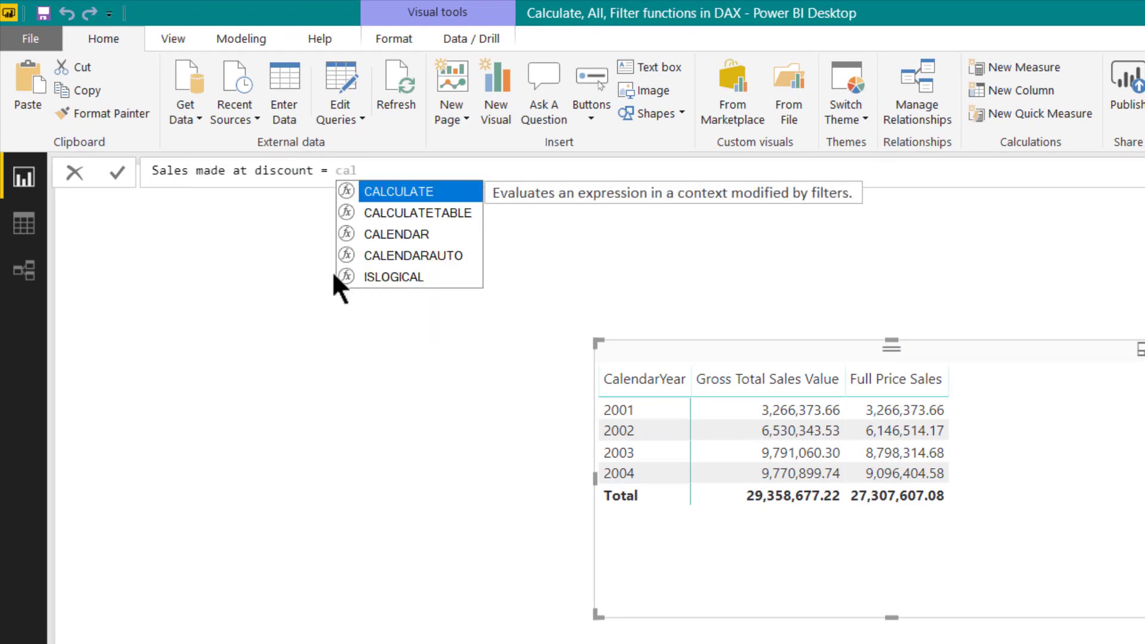
key(Tab)
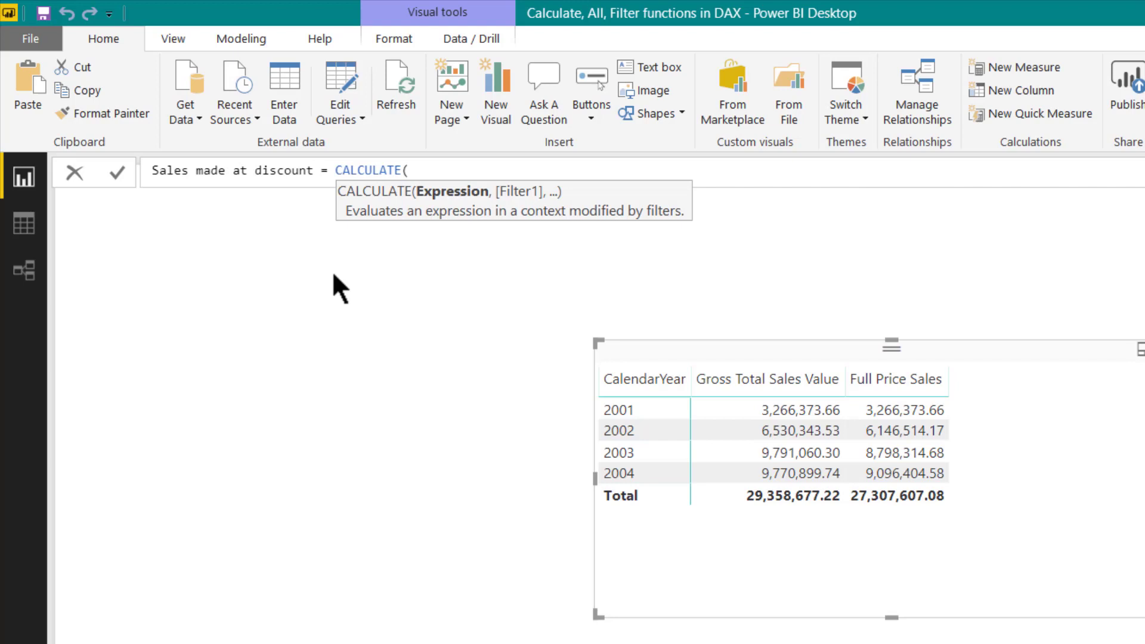
text([gr)
key(Tab)
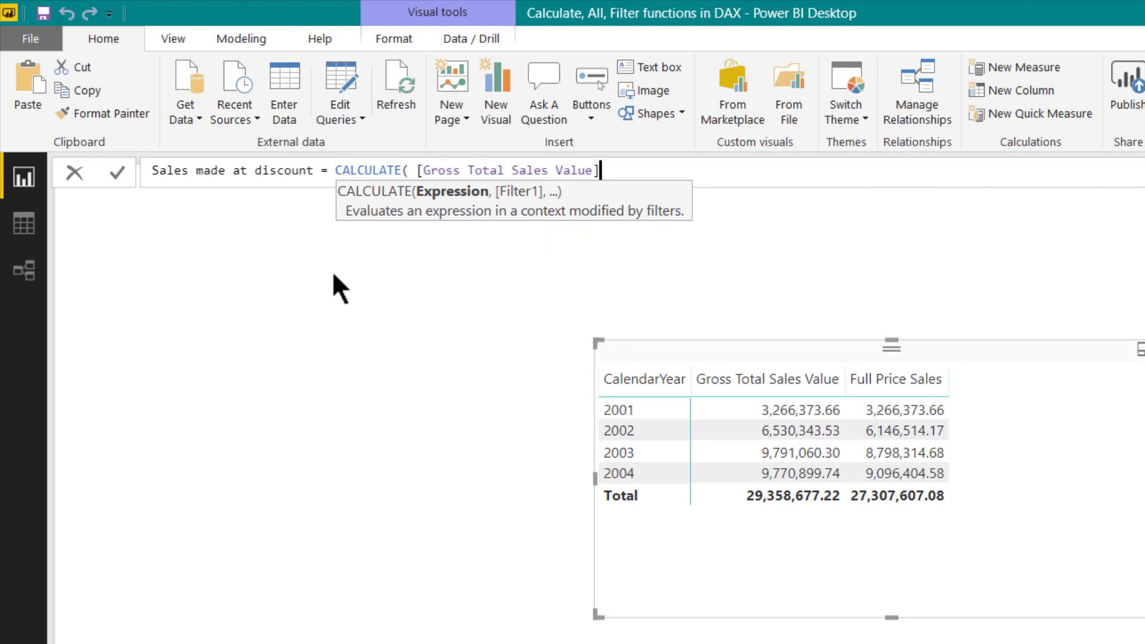
text(, promo)
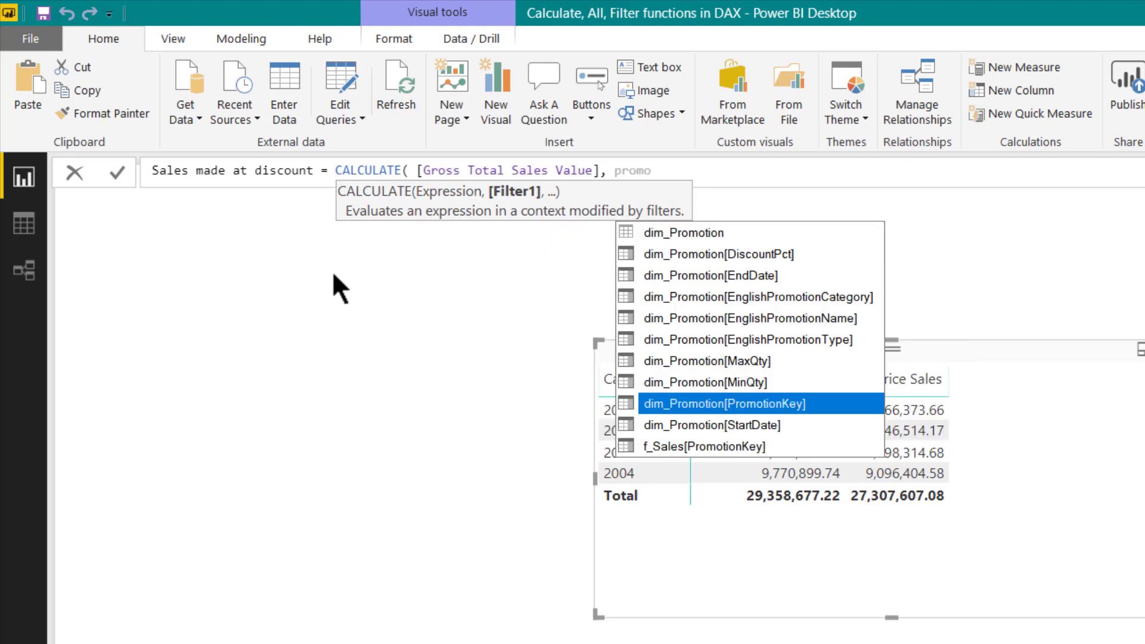
key(Tab)
text(<> 1)
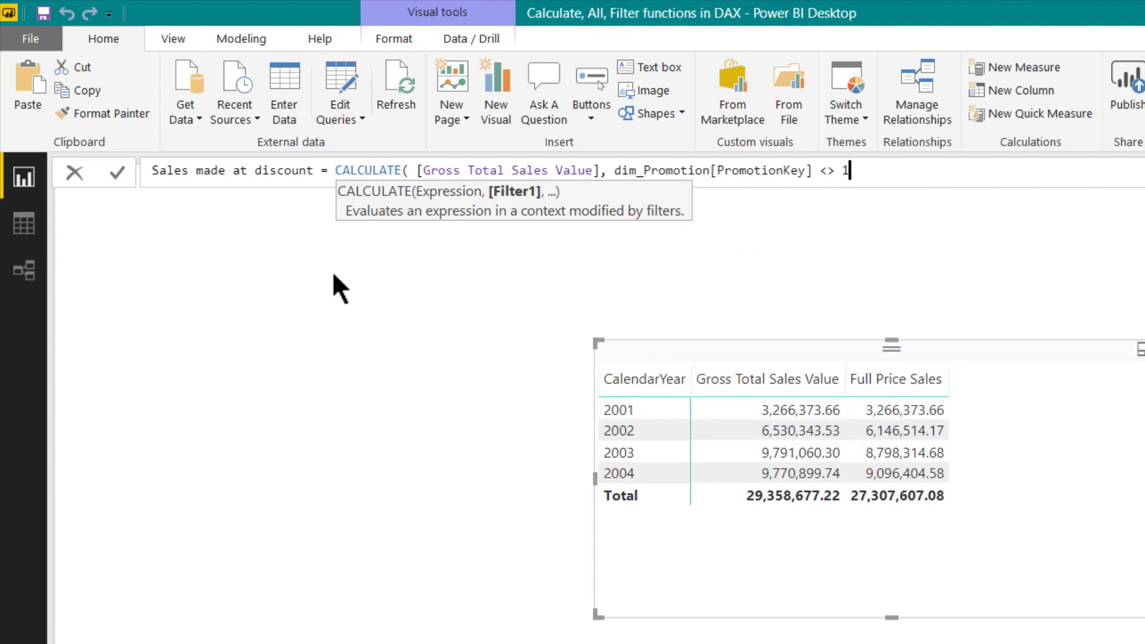
text())
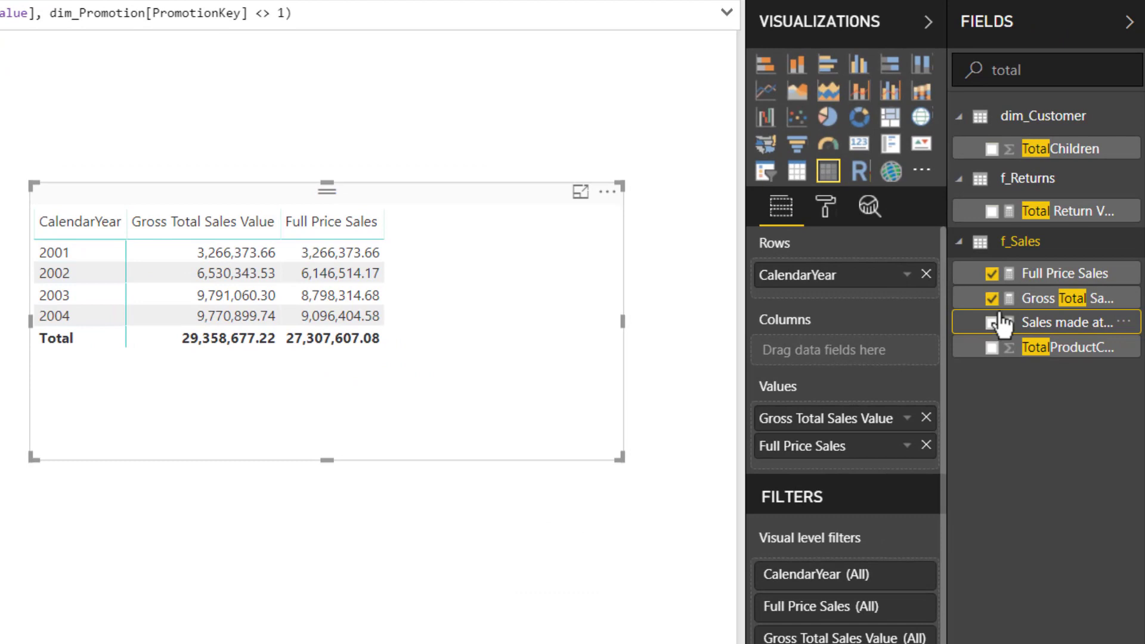
click(992, 324)
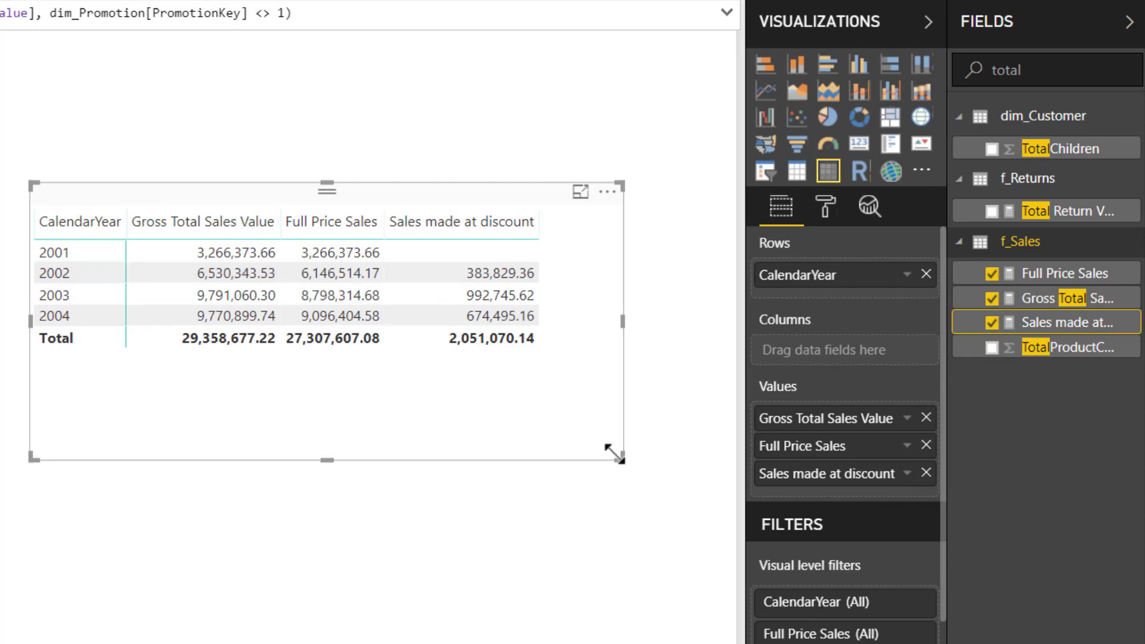
drag(616, 457, 721, 455)
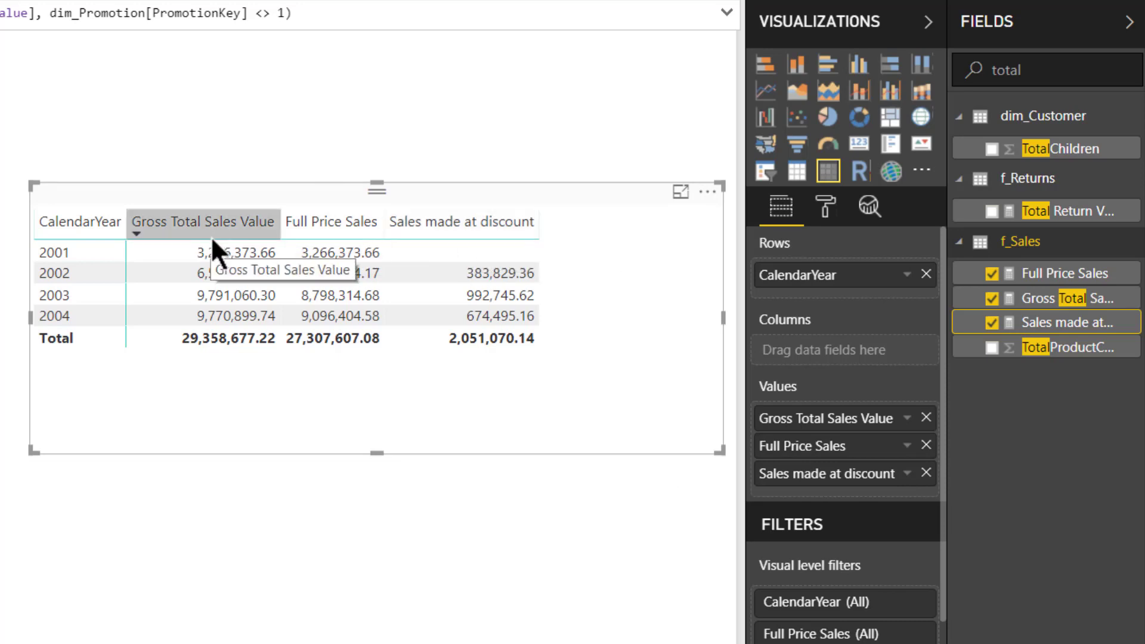
Create Full price sales pct = DIVIDE([Full Price Sales], [Gross Total Sales Value]) and add it to the matrix
right_click(1014, 245)
click(963, 260)
text(Full price sa)
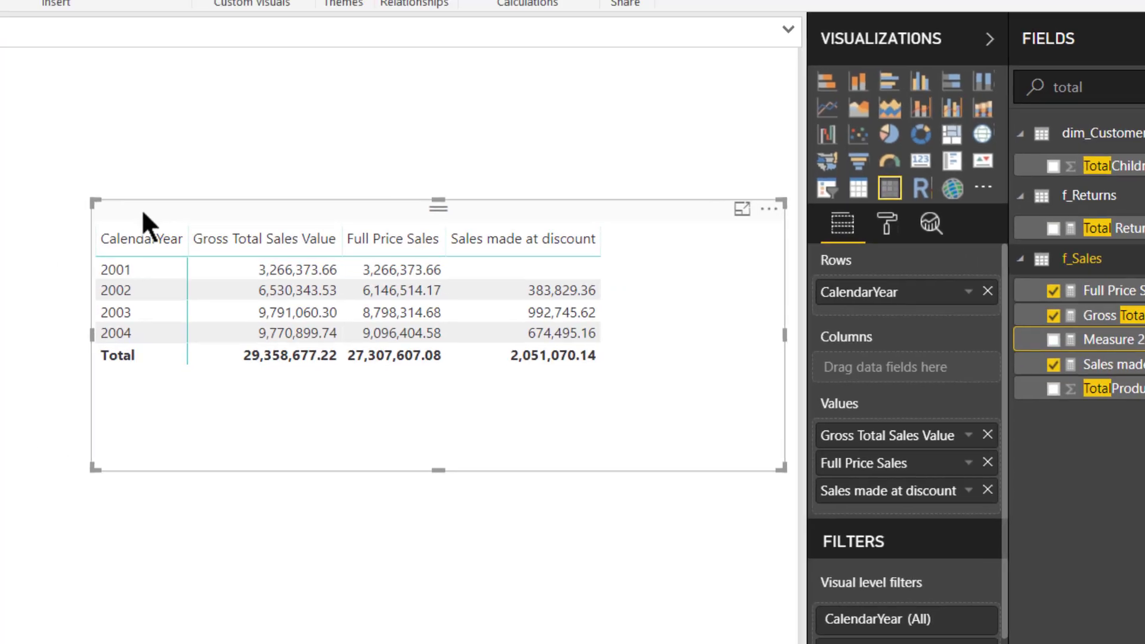
text(les)
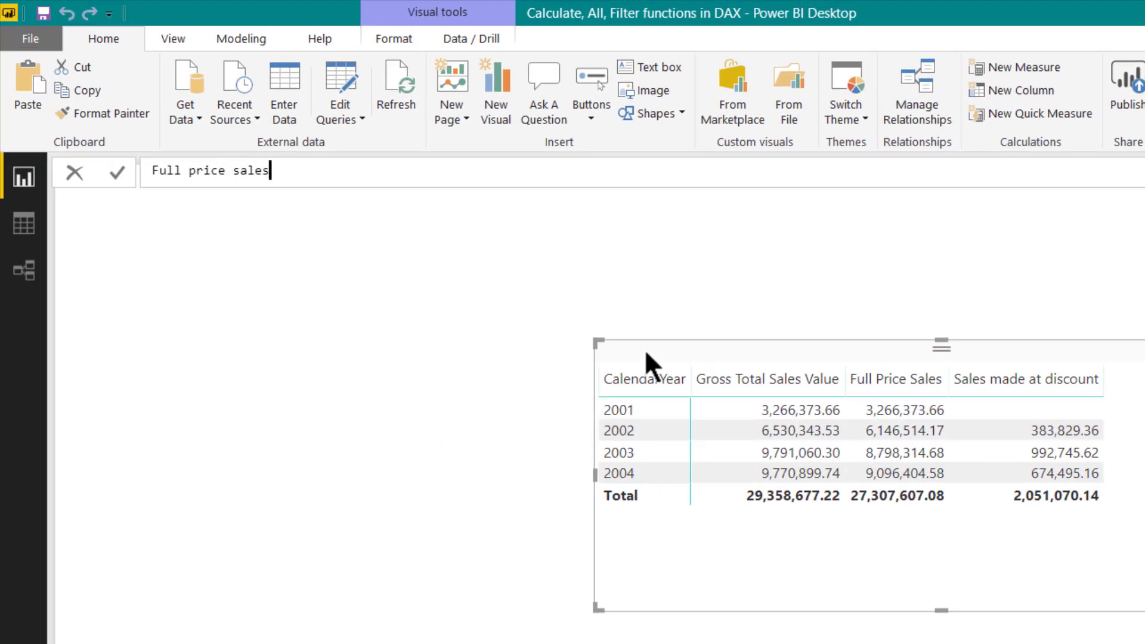
text( pct = div)
key(Tab)
text(ful)
key(Tab)
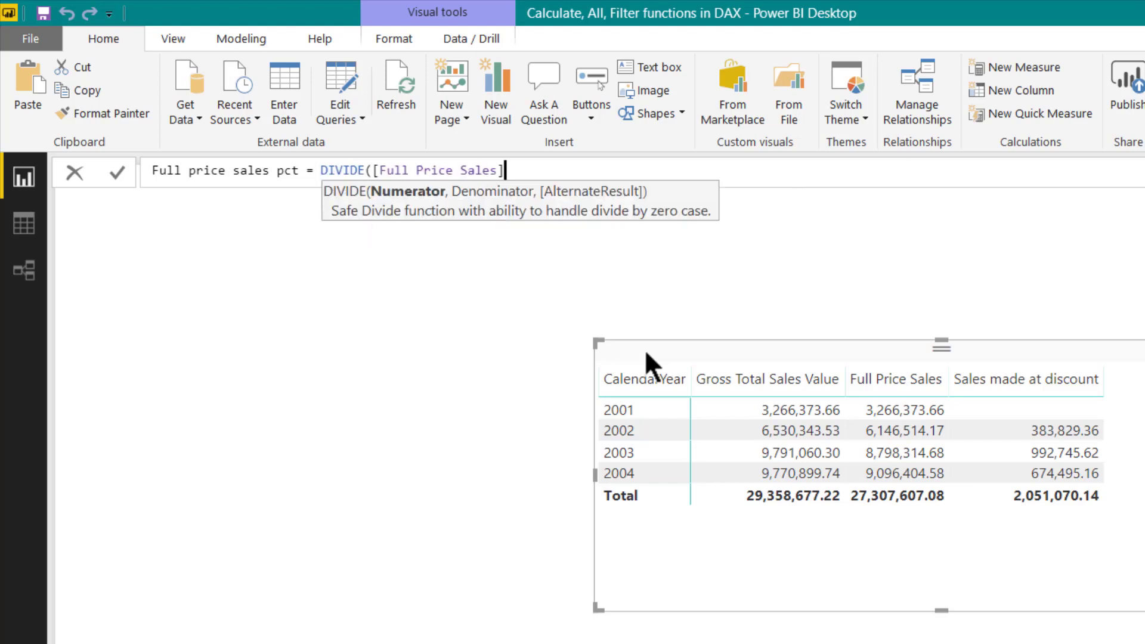
text(, )
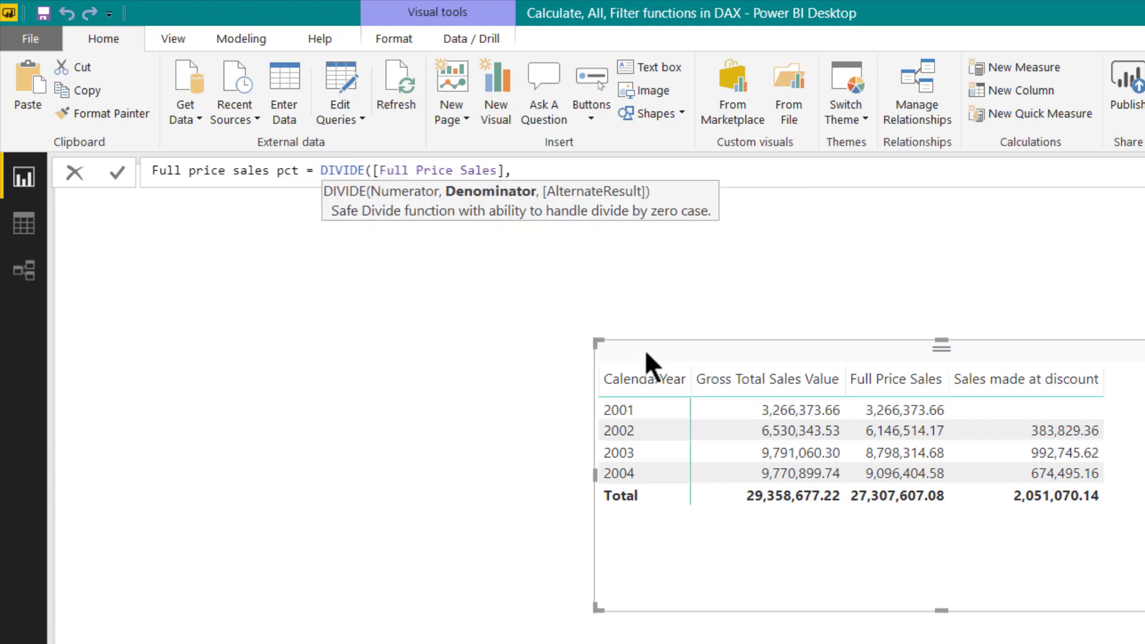
text(gr)
key(Tab)
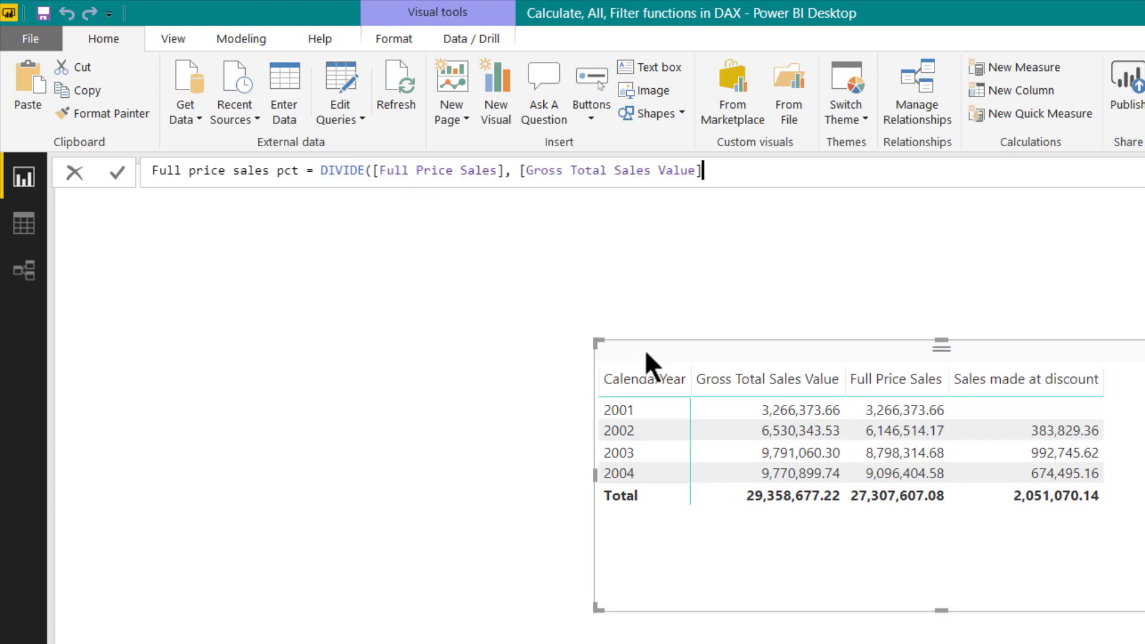
text())
key(Return)
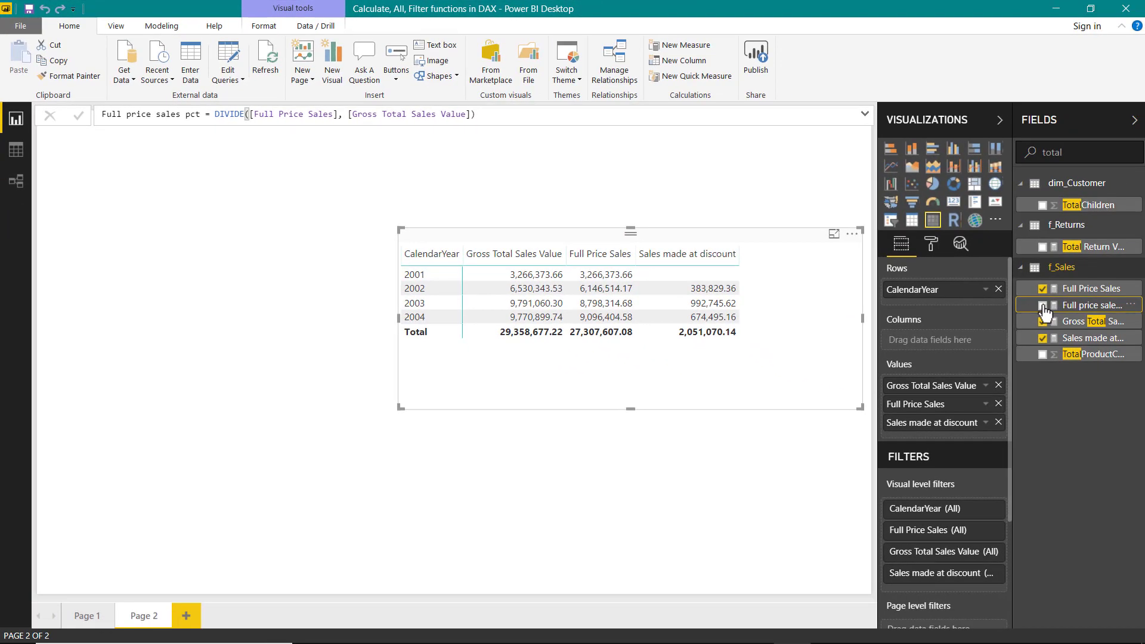
click(1042, 305)
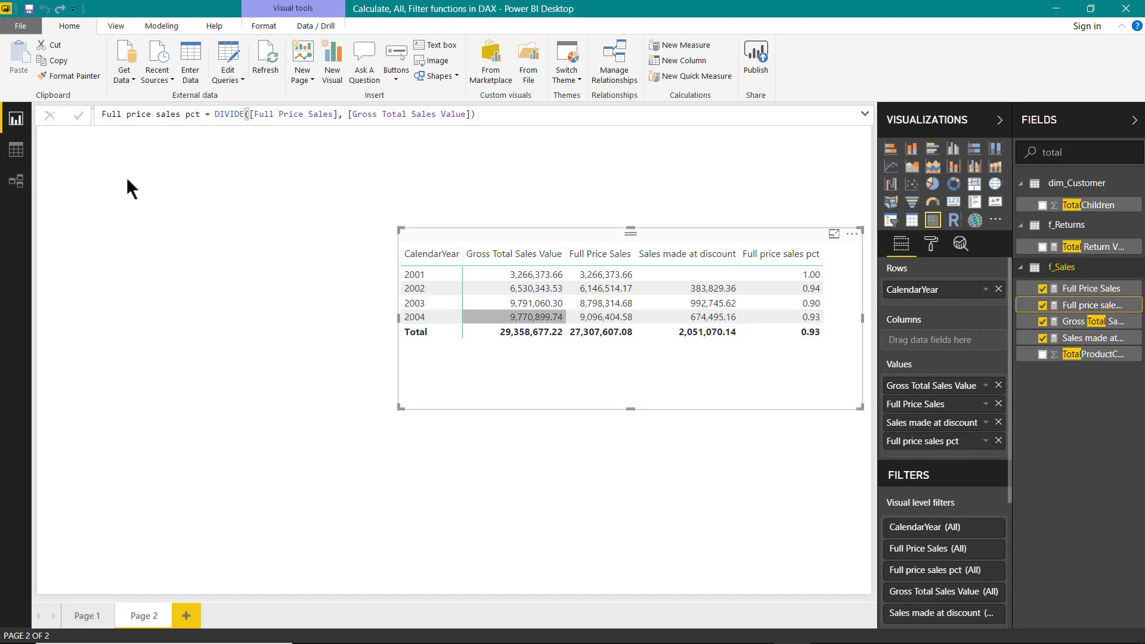
click(161, 27)
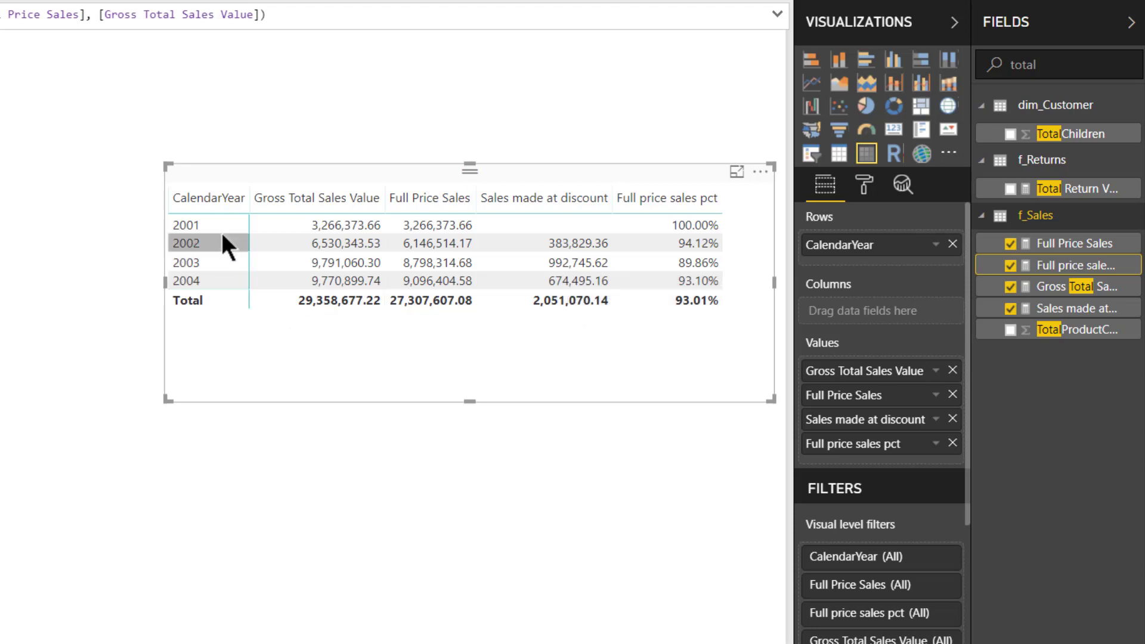
Replace CalendarYear rows with EnglishProductCategoryName, then move the matrix left and enlarge it
click(953, 244)
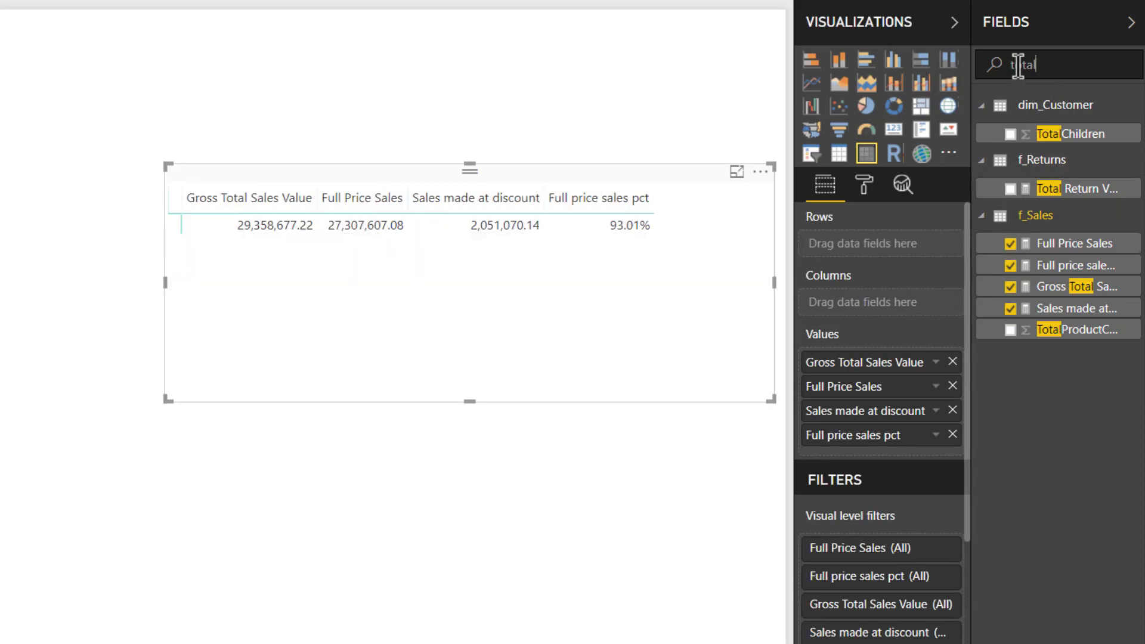
double_click(1017, 64)
text(categ)
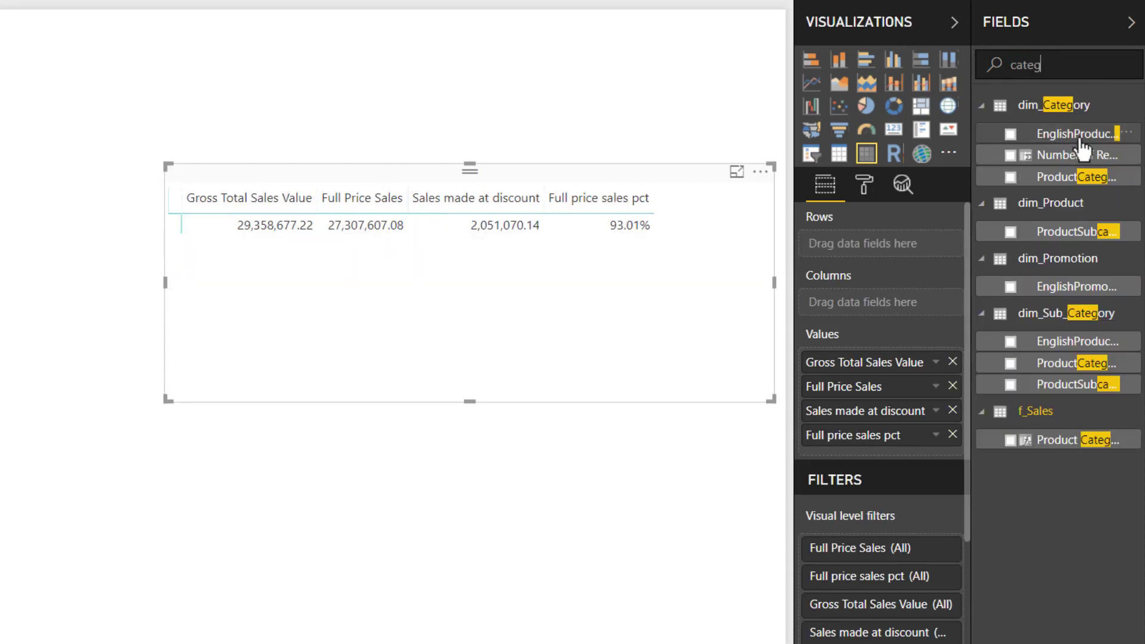
drag(1068, 133, 901, 252)
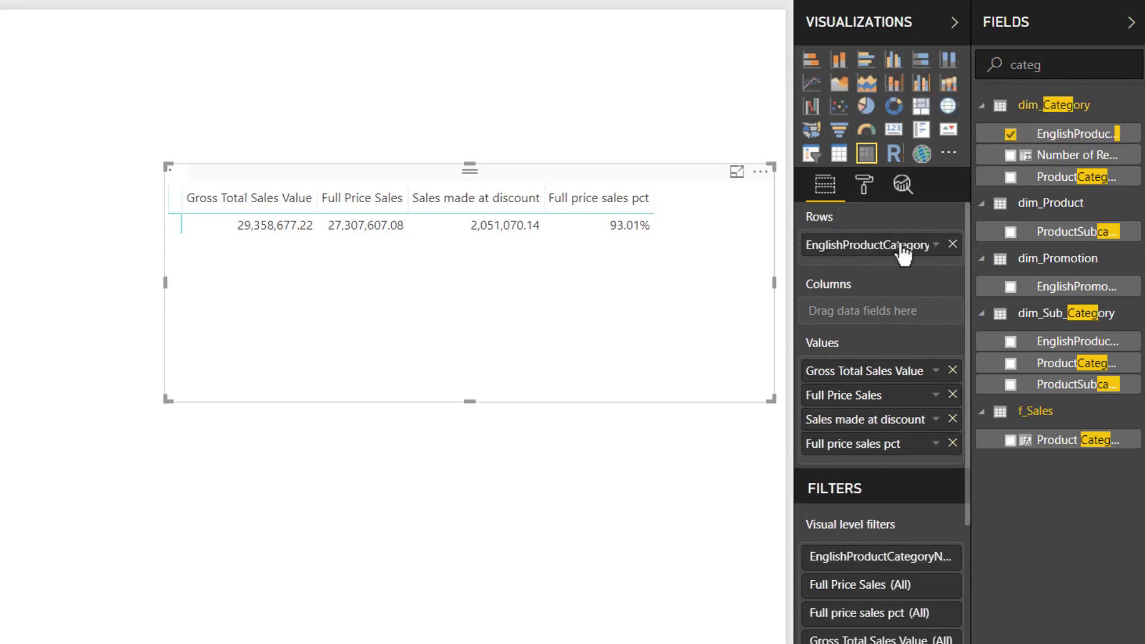
drag(368, 170, 257, 167)
drag(660, 395, 756, 396)
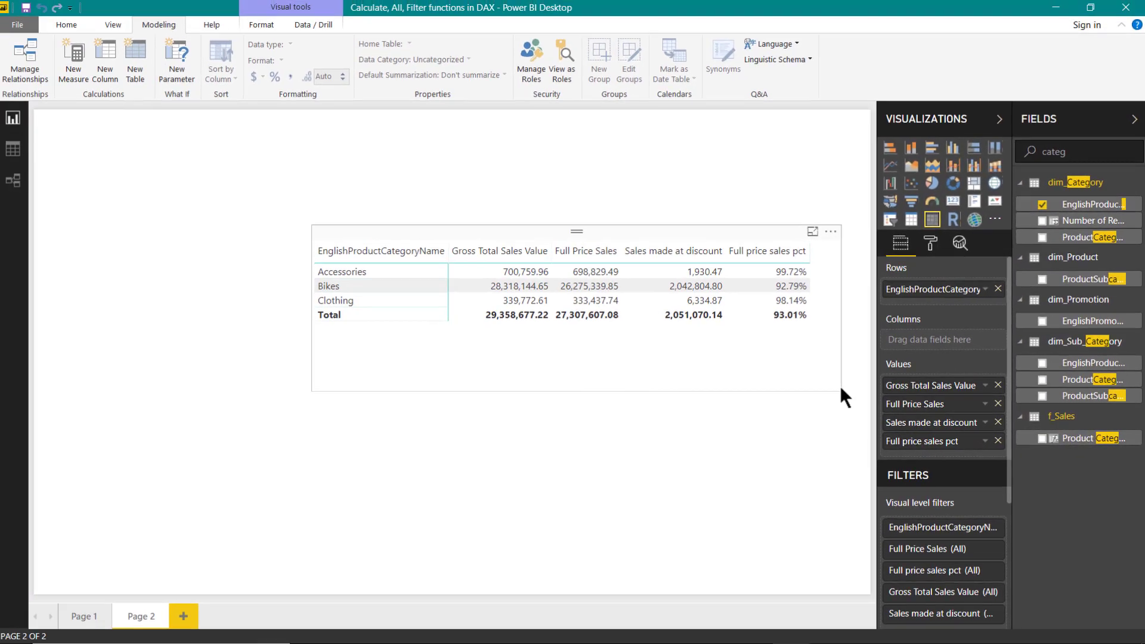
click(790, 390)
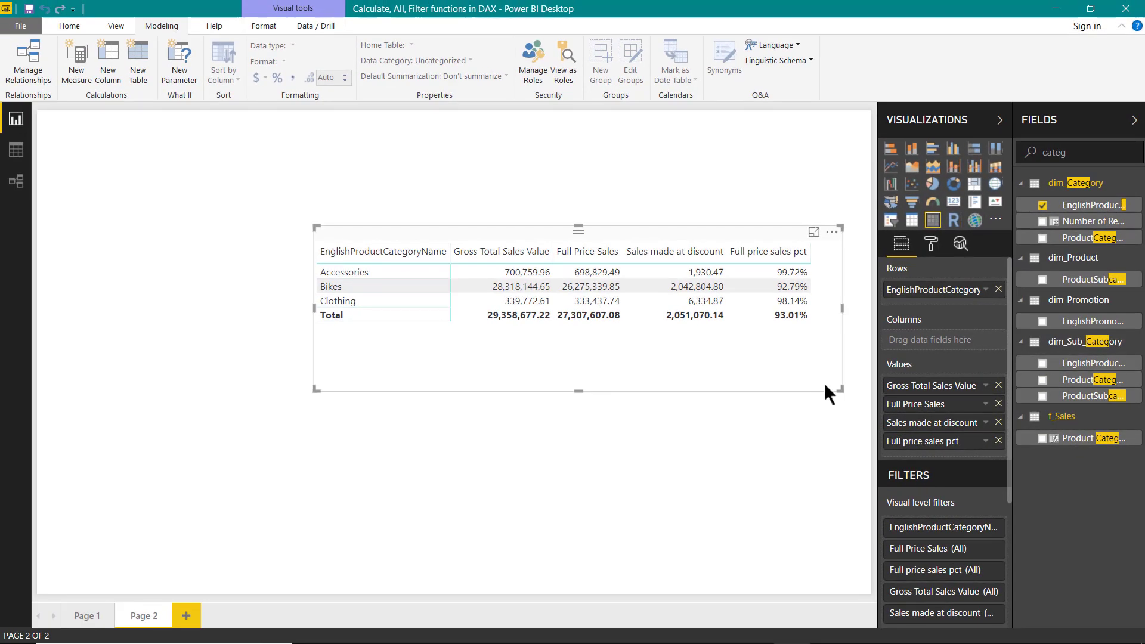